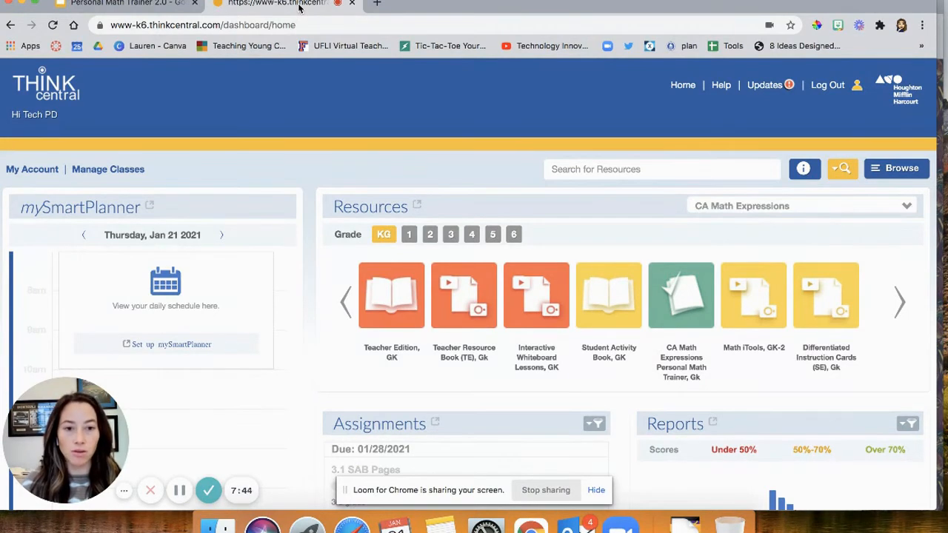
- Open the Grade 3 CA Math Expressions Personal Math Trainer from the Resources list
click(454, 236)
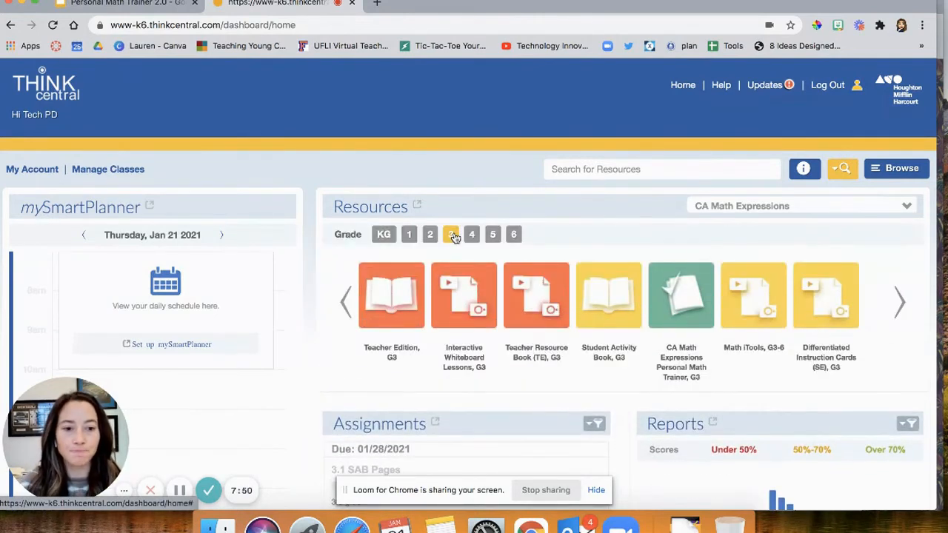
click(683, 320)
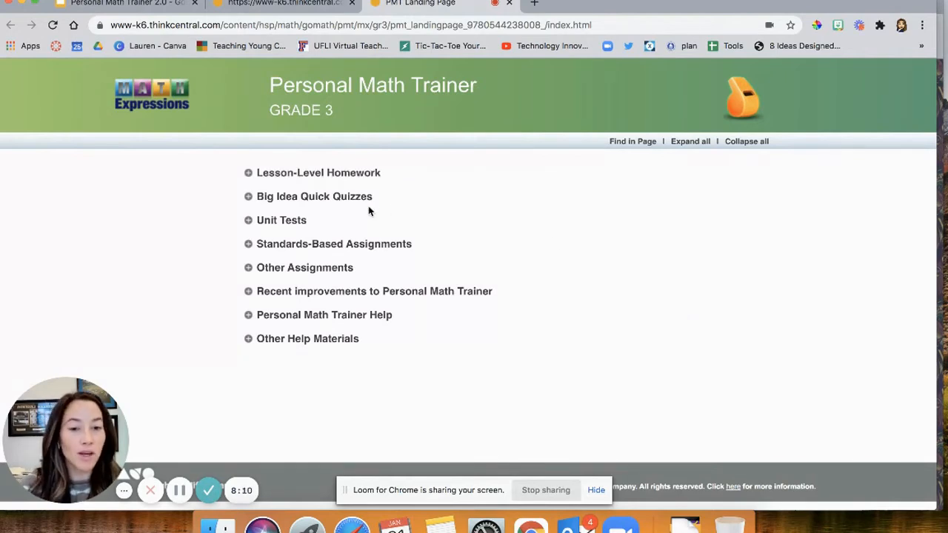
- Look through the Standards-Based Assignments for the NBT and OA domains, and collapse that section
click(330, 246)
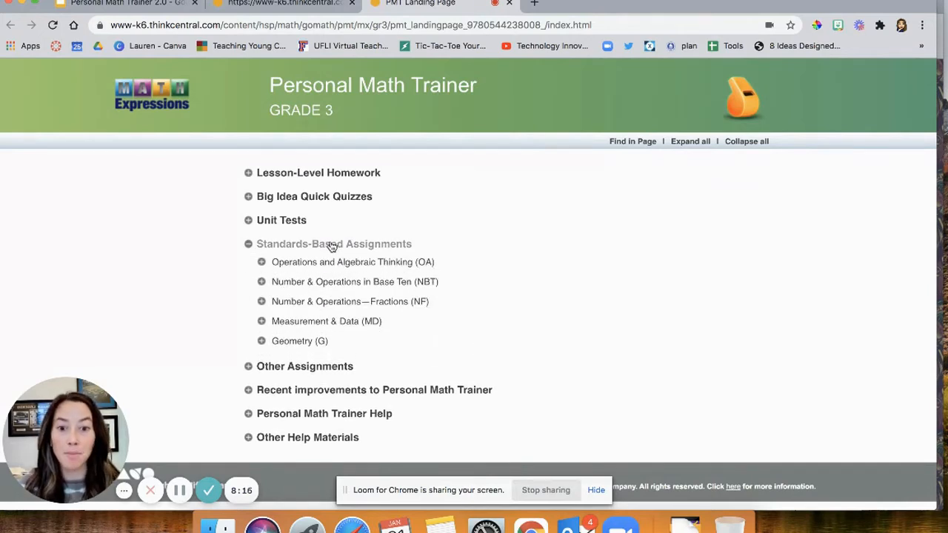
click(373, 286)
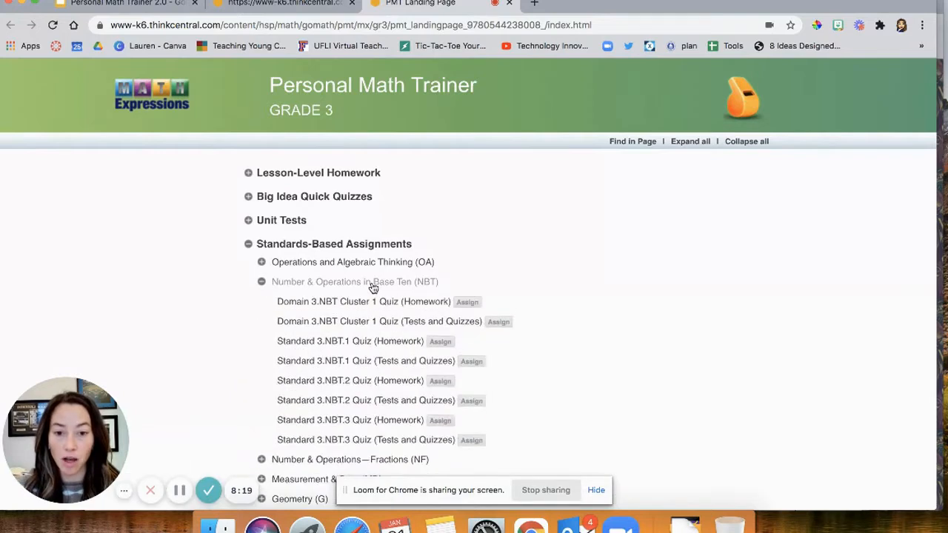
click(296, 288)
click(263, 264)
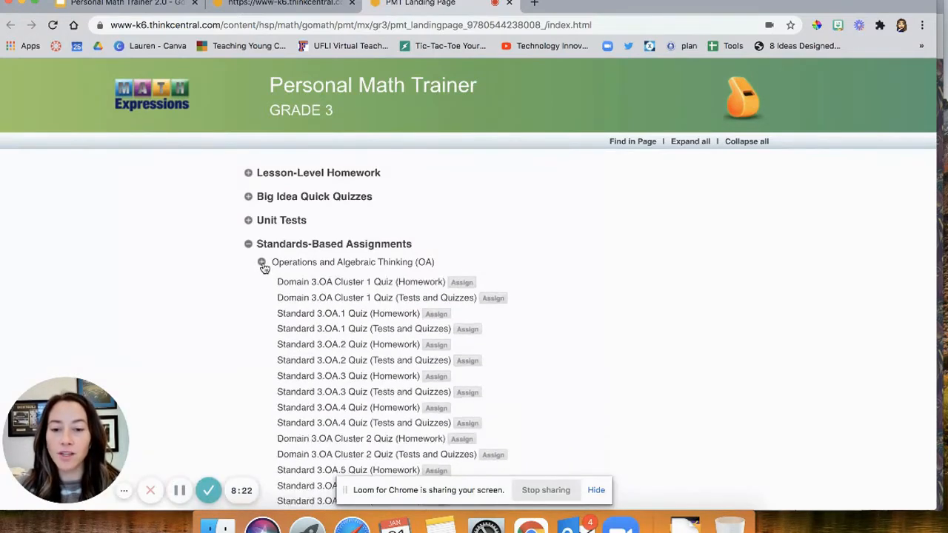
click(263, 264)
click(248, 245)
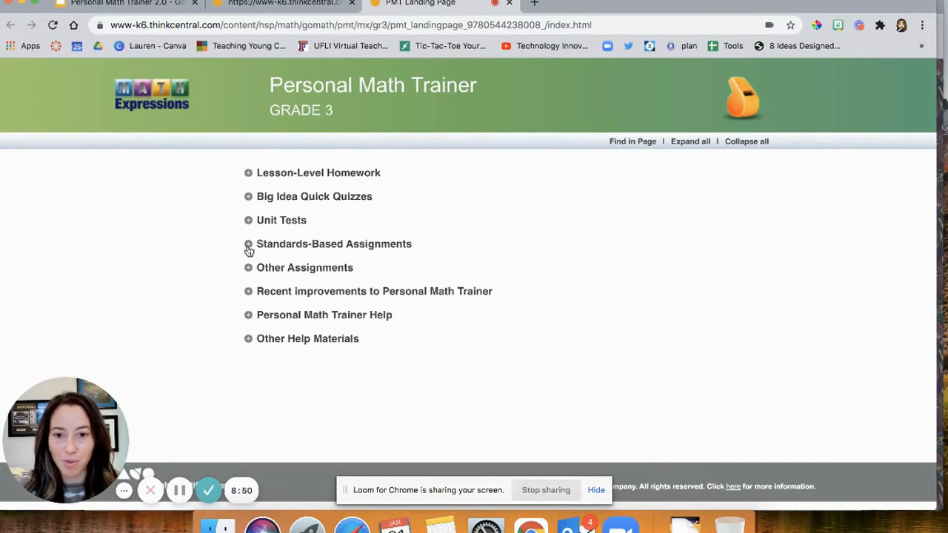
- Start assigning Lesson 3.6 Tell Time (Homework) from Unit 3 of the Lesson-Level Homework
click(249, 174)
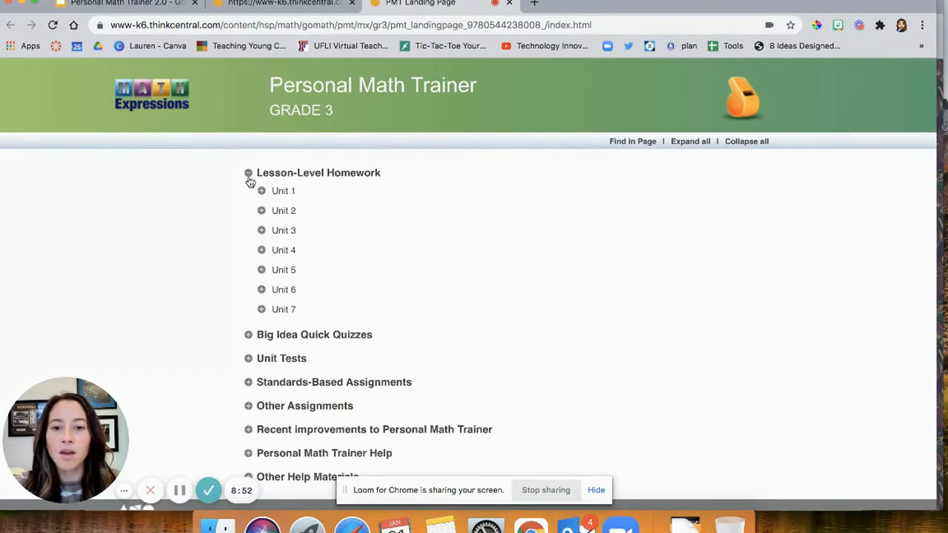
click(263, 231)
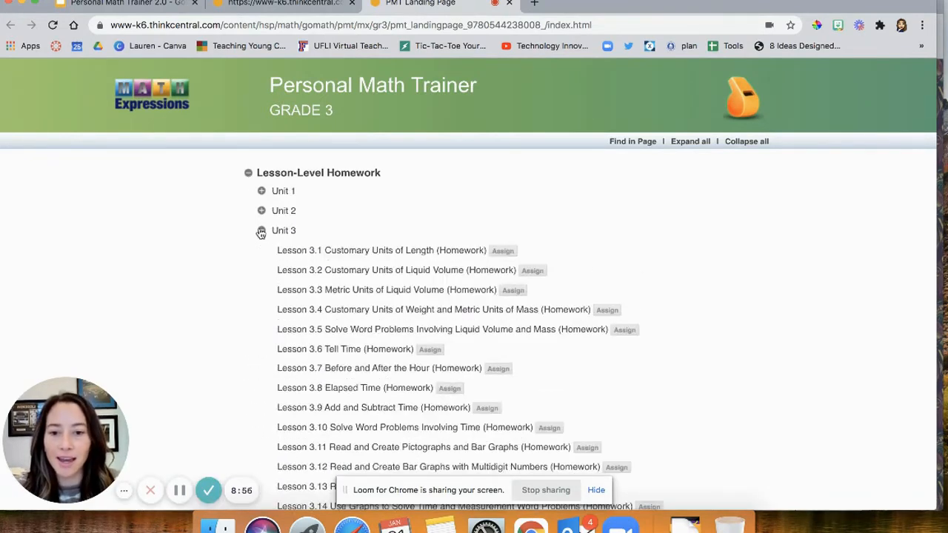
click(430, 349)
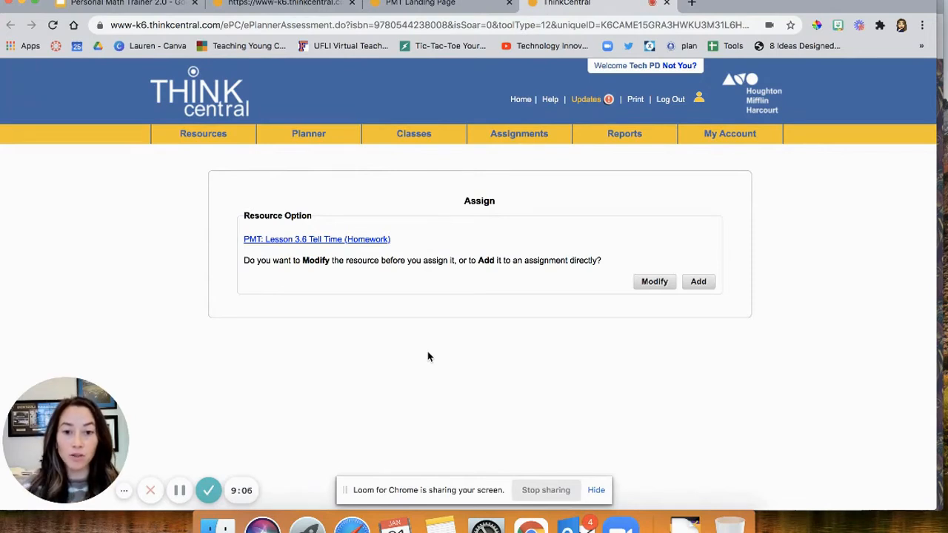
- Preview questions 1 through 5 of the Lesson 3.6 Tell Time homework, and close the preview
click(369, 242)
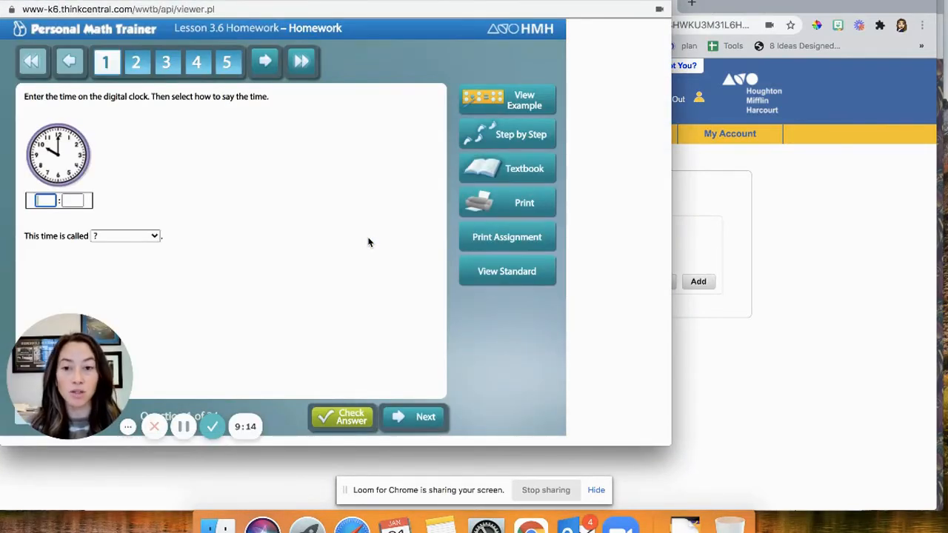
click(136, 64)
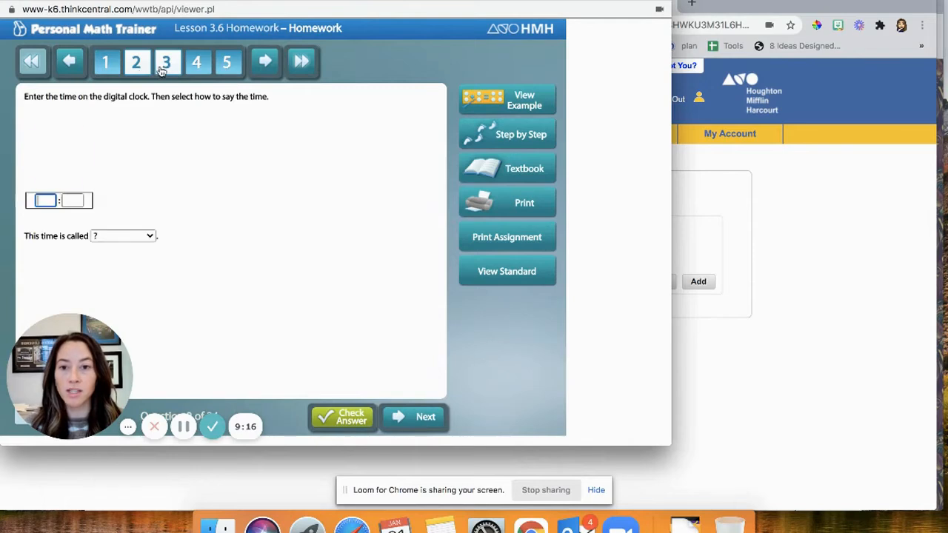
click(164, 65)
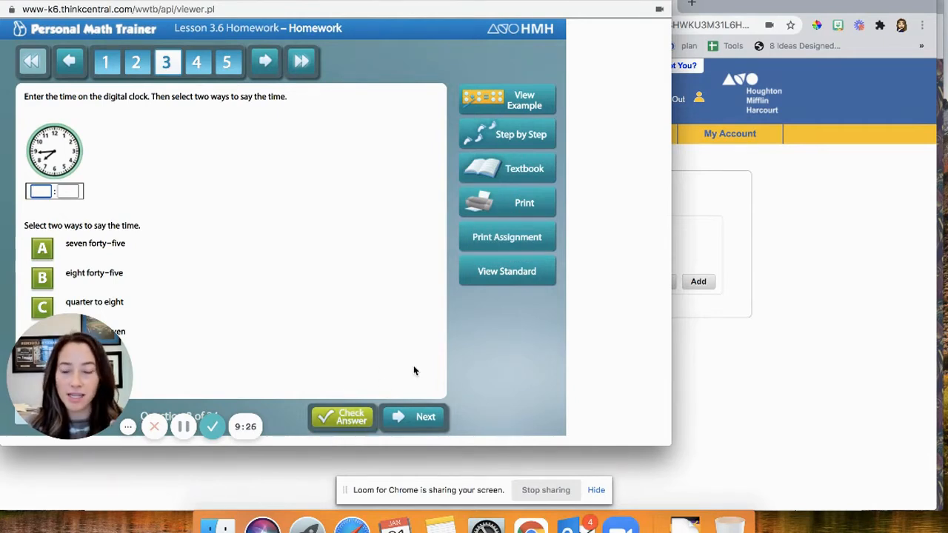
click(198, 66)
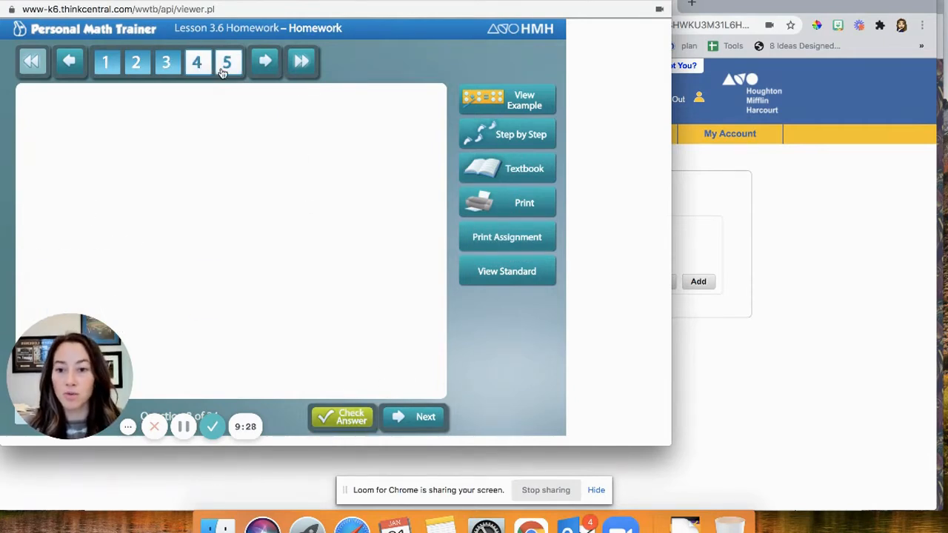
click(223, 68)
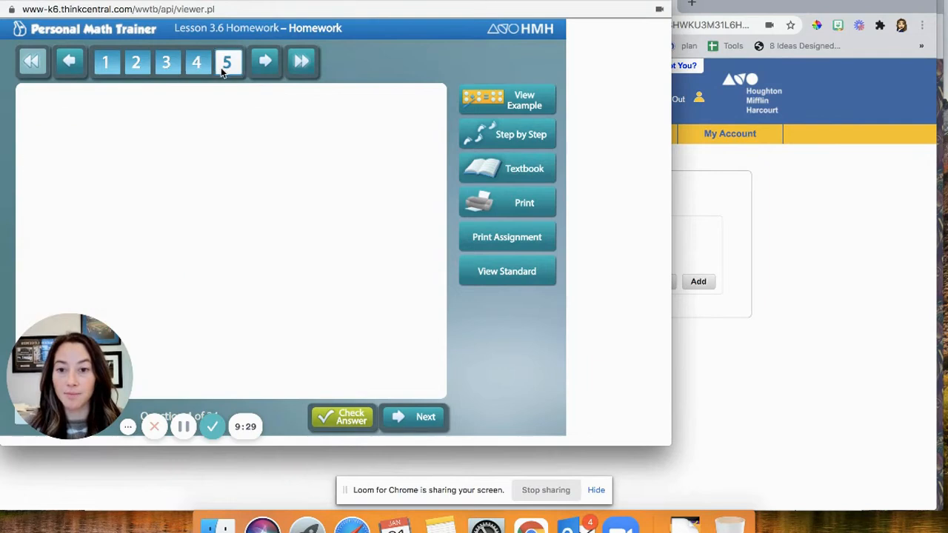
click(9, 4)
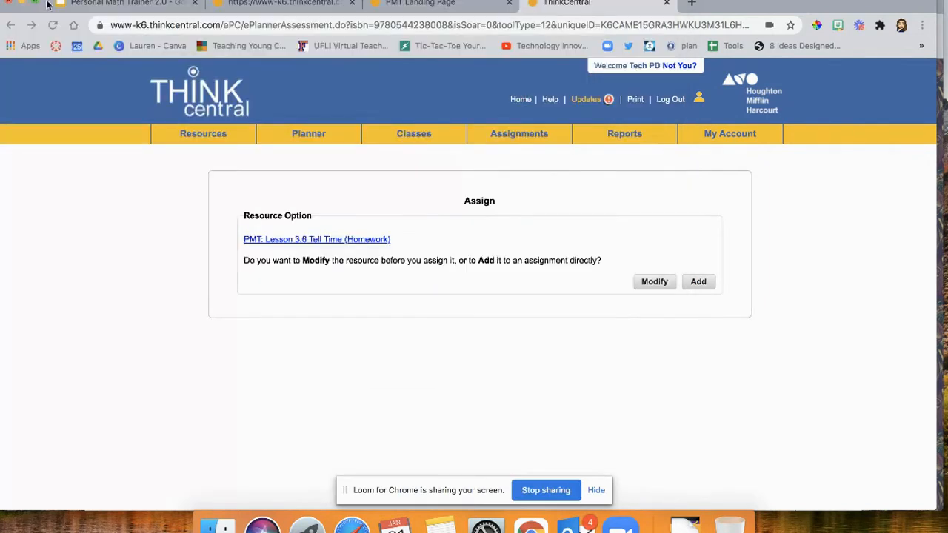
- Add the homework directly to an assignment without modifying it, and name the assignment "Tuesday Classwork"
click(697, 284)
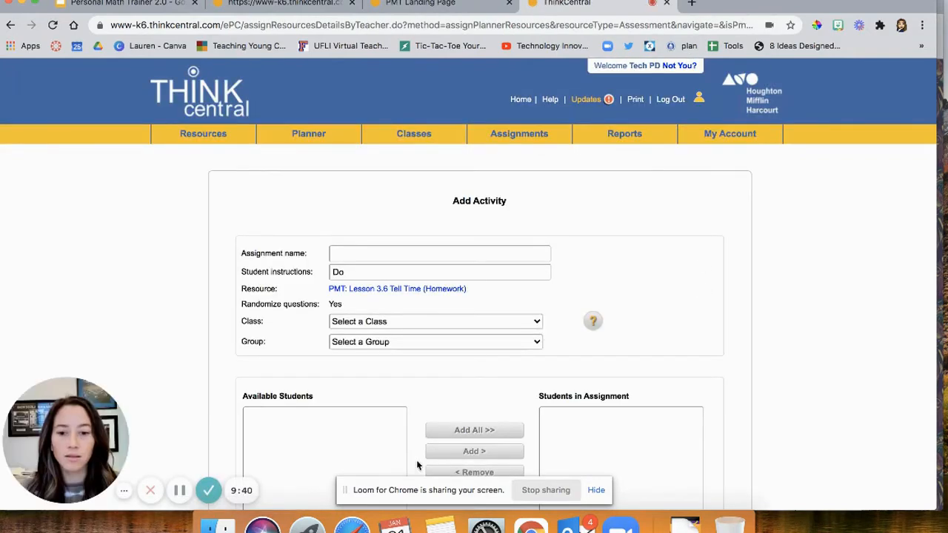
click(345, 252)
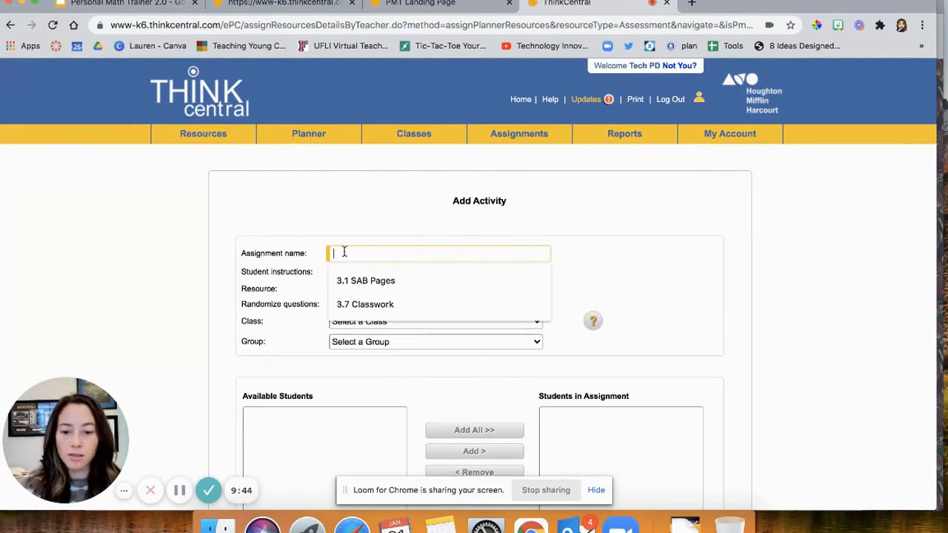
text(Tuesd)
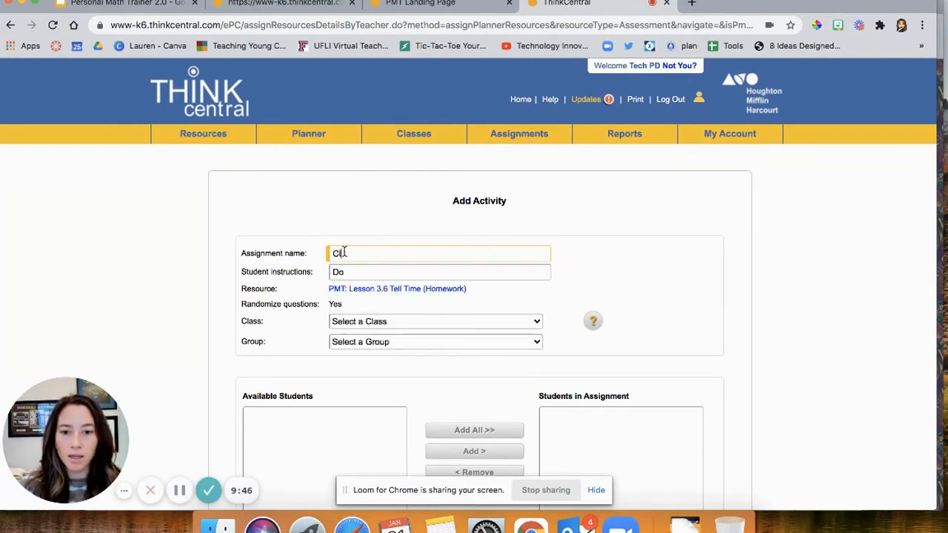
text(ay Classwork)
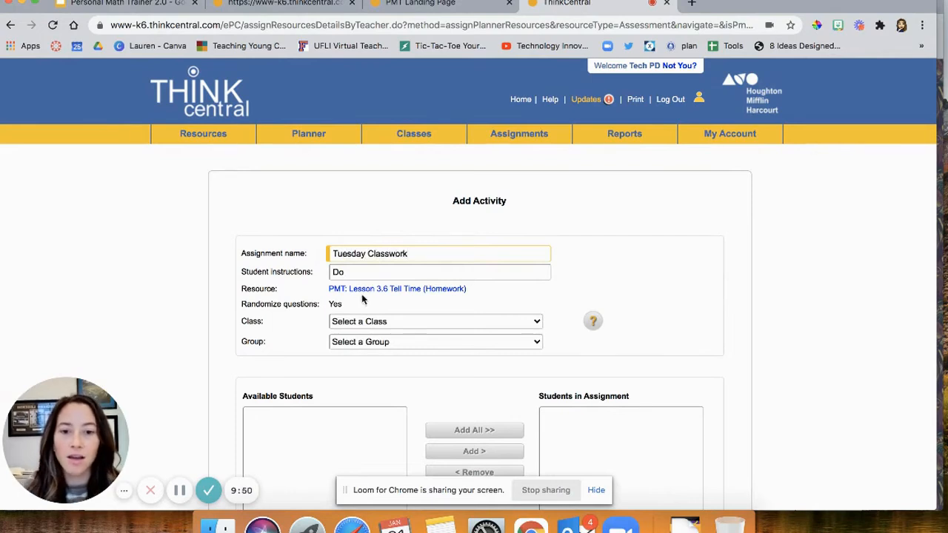
- Set the assignment's class to 3rd grade and add all available students, leaving the group unselected
click(373, 322)
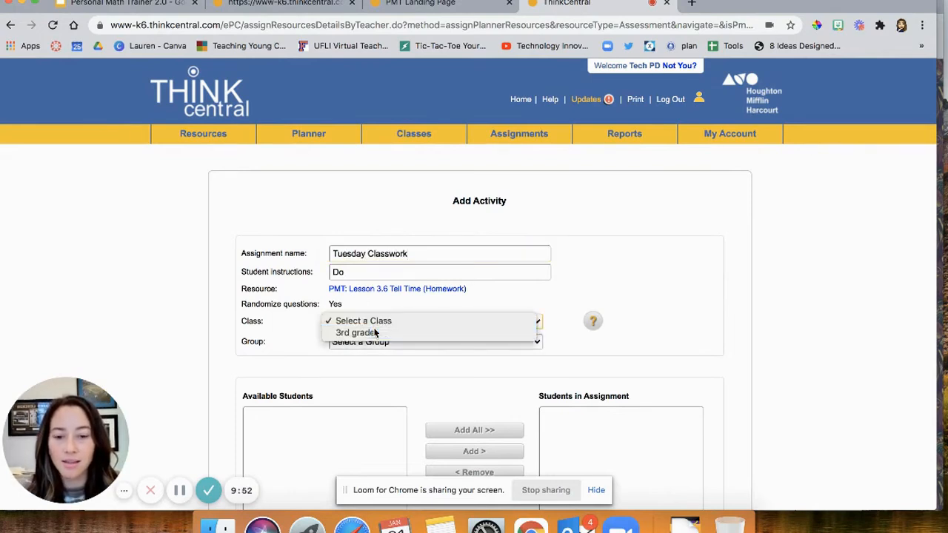
click(375, 332)
scroll(385, 375, down, 2)
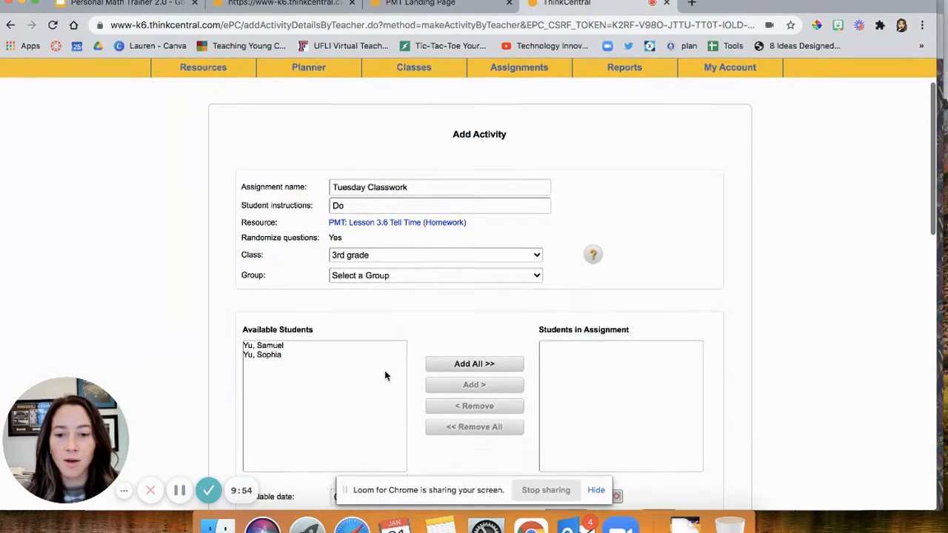
click(461, 362)
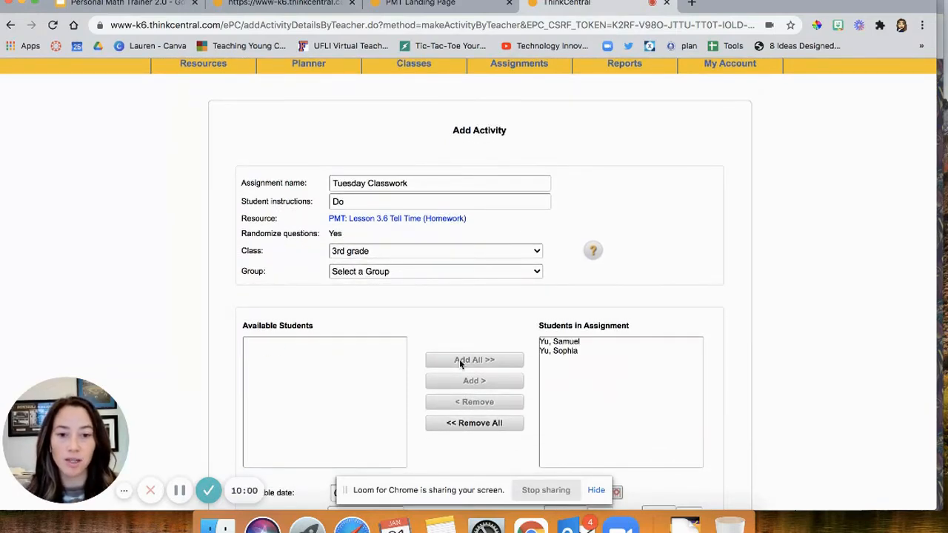
scroll(428, 309, down, 1)
click(400, 244)
click(400, 244)
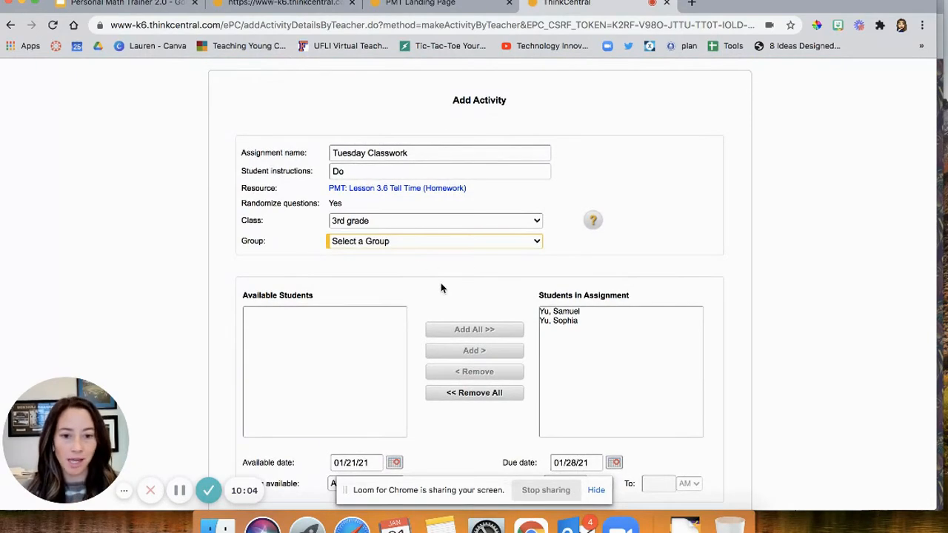
- Make the assignment follow an adaptive workflow of the Daily Intervention and Enrichment type
scroll(441, 288, down, 3)
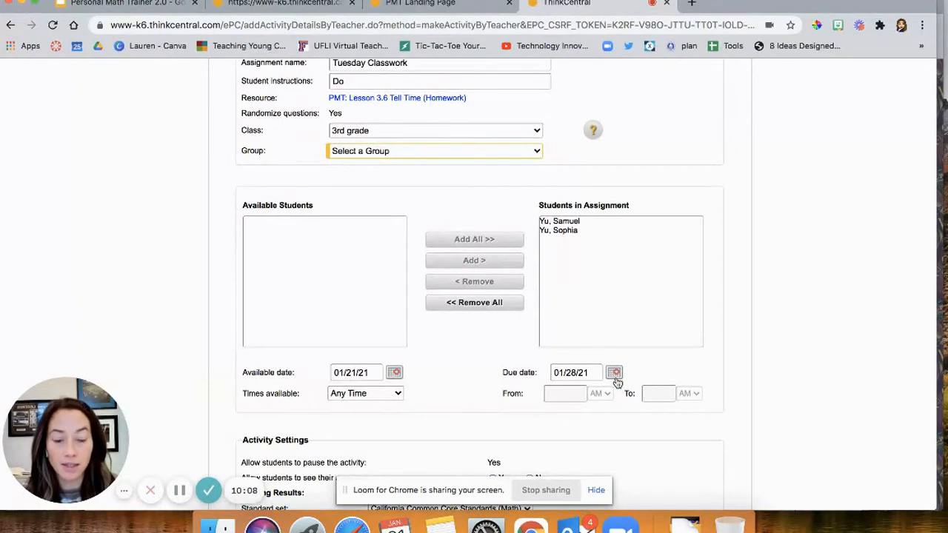
scroll(429, 399, down, 3)
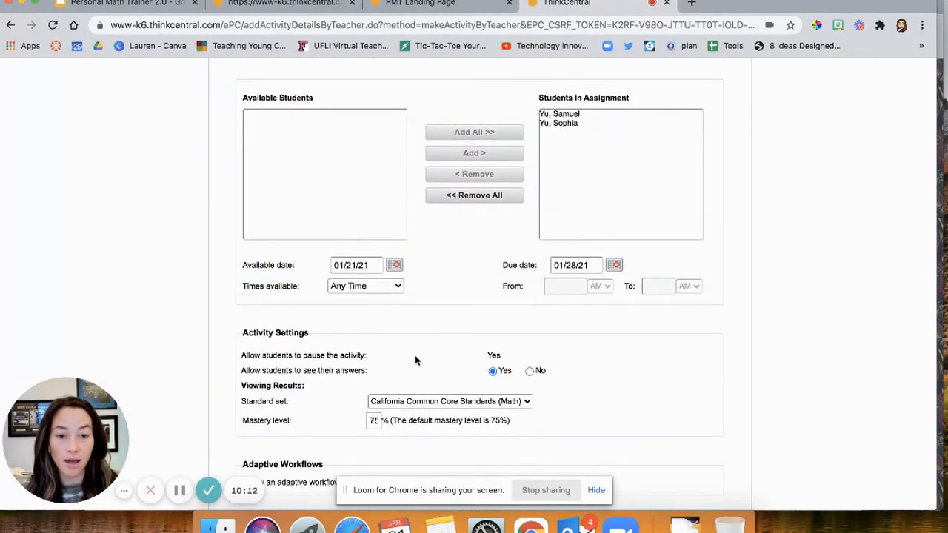
scroll(416, 361, down, 3)
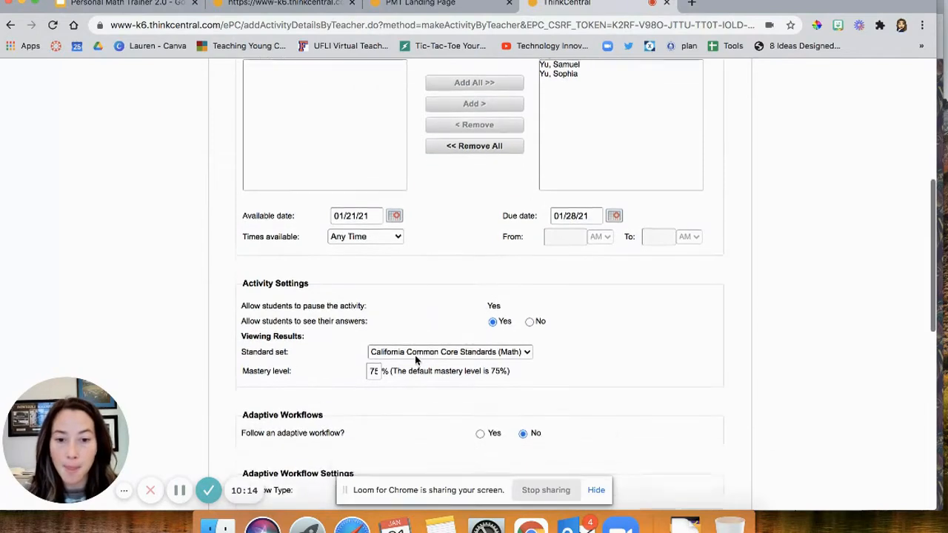
scroll(416, 361, down, 2)
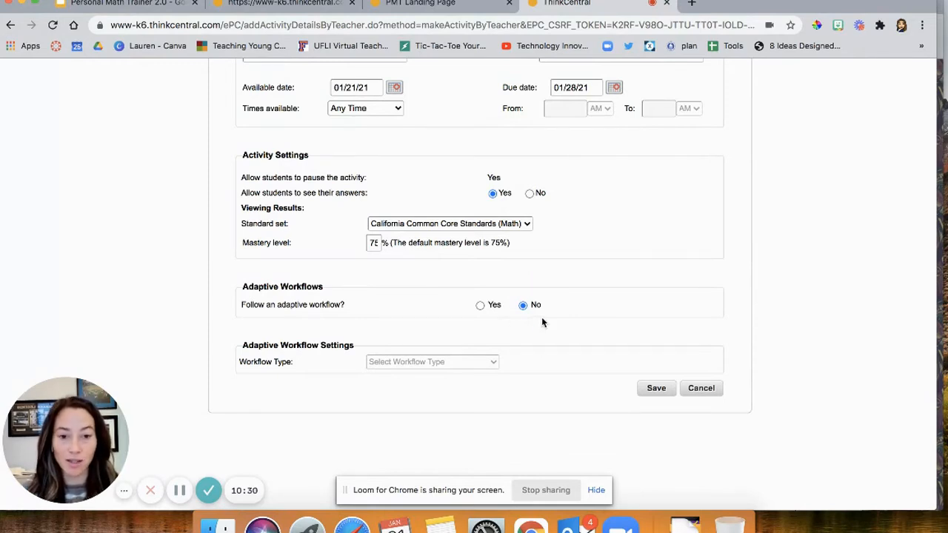
click(480, 306)
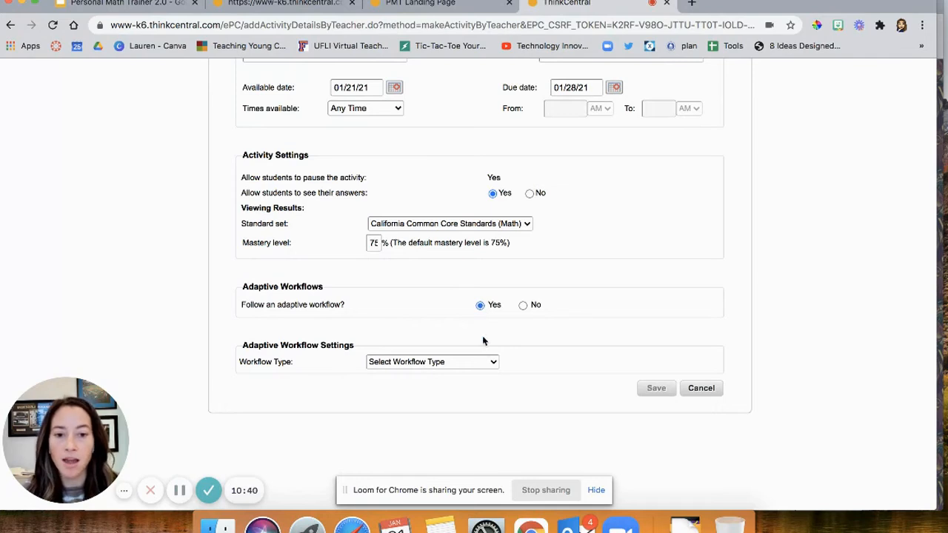
click(491, 364)
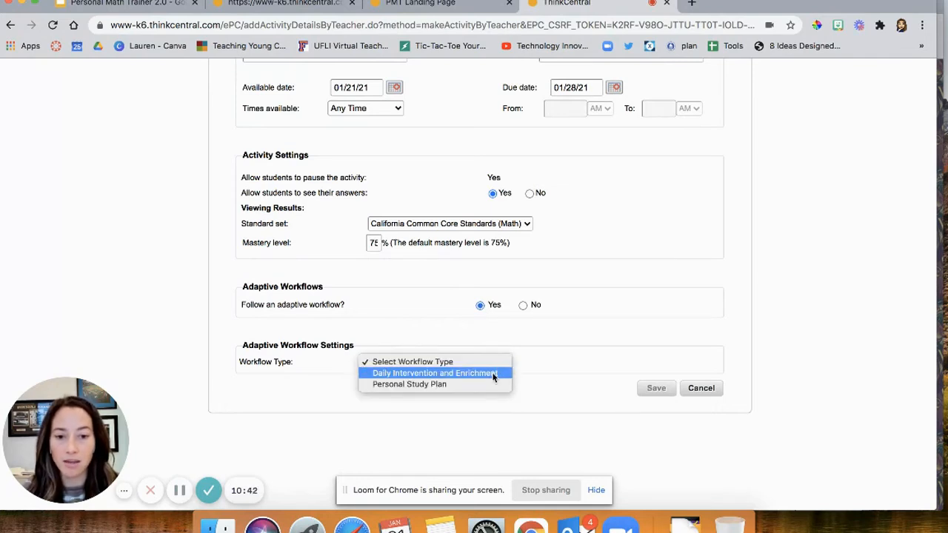
click(494, 374)
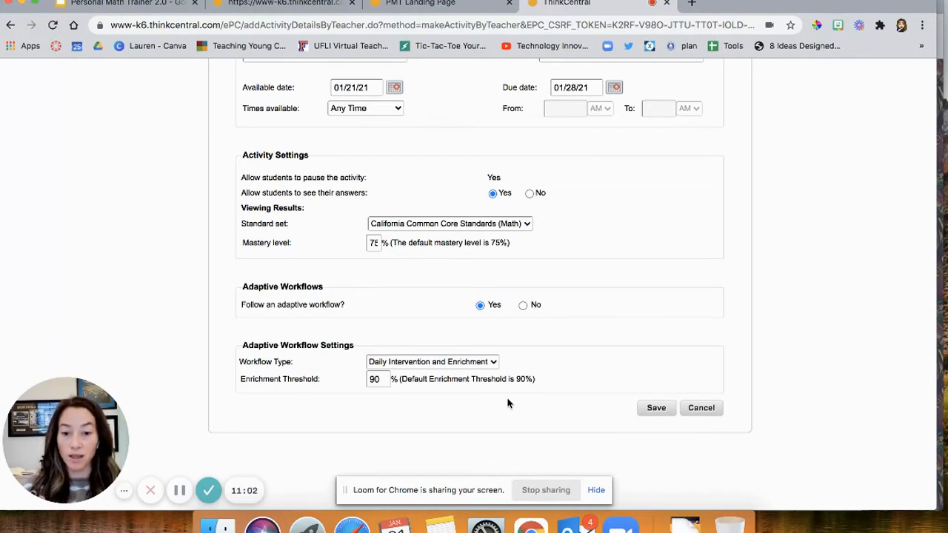
- Set the adaptive workflow's Enrichment Threshold to 80%
click(388, 379)
key(BackSpace)
key(BackSpace)
text(80)
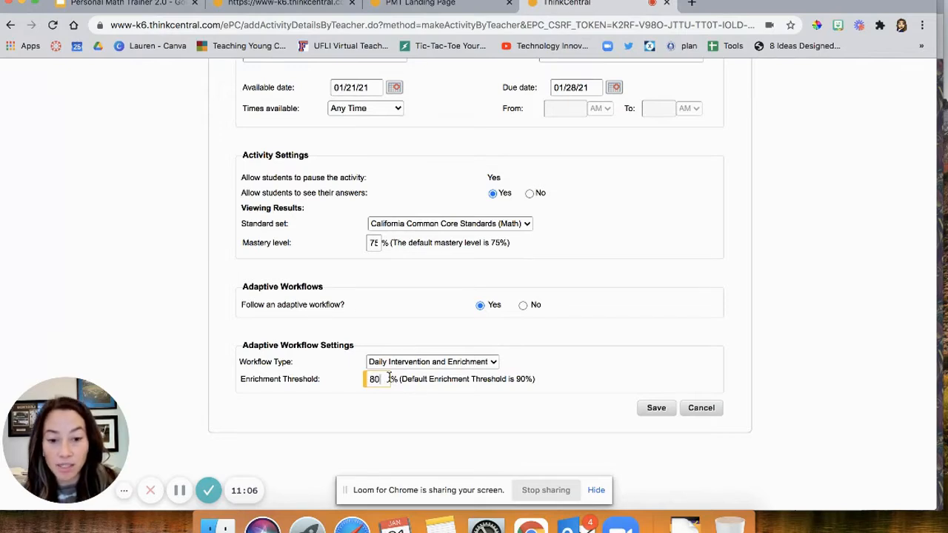
click(434, 442)
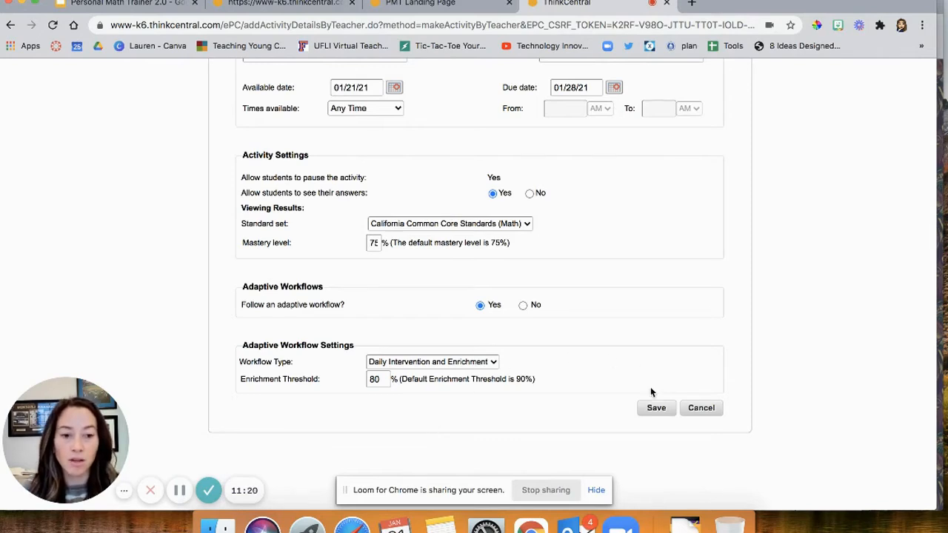
- Save the Tuesday Classwork assignment and review the entries in the Assignment List
click(663, 408)
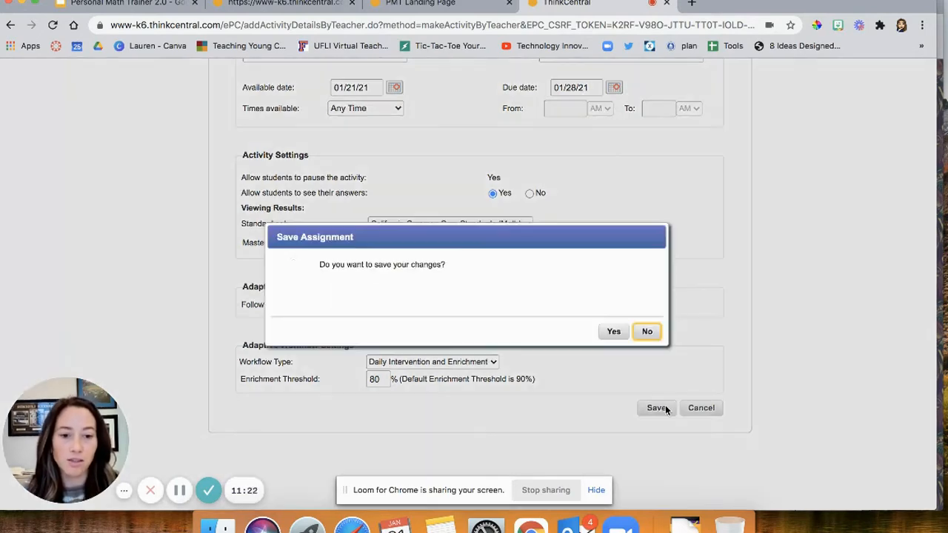
click(614, 332)
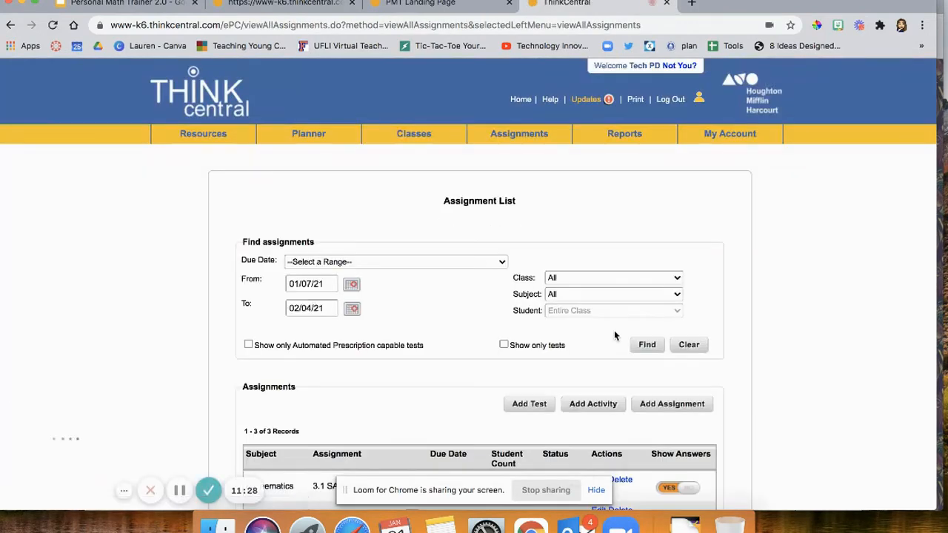
scroll(615, 336, down, 3)
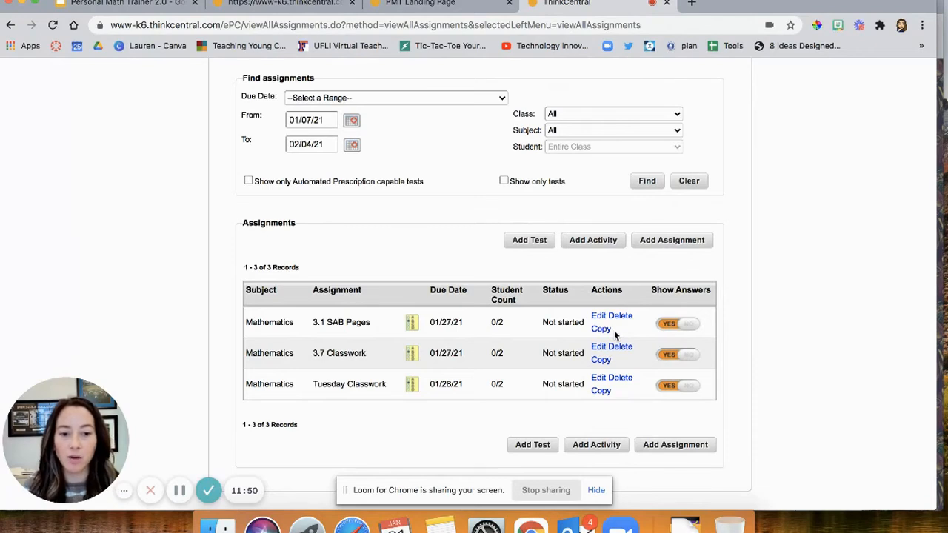
- Return to the ThinkCentral home dashboard and open the Grade 3 Personal Math Trainer from the CA Math Expressions resources
scroll(614, 335, up, 1)
scroll(571, 275, up, 5)
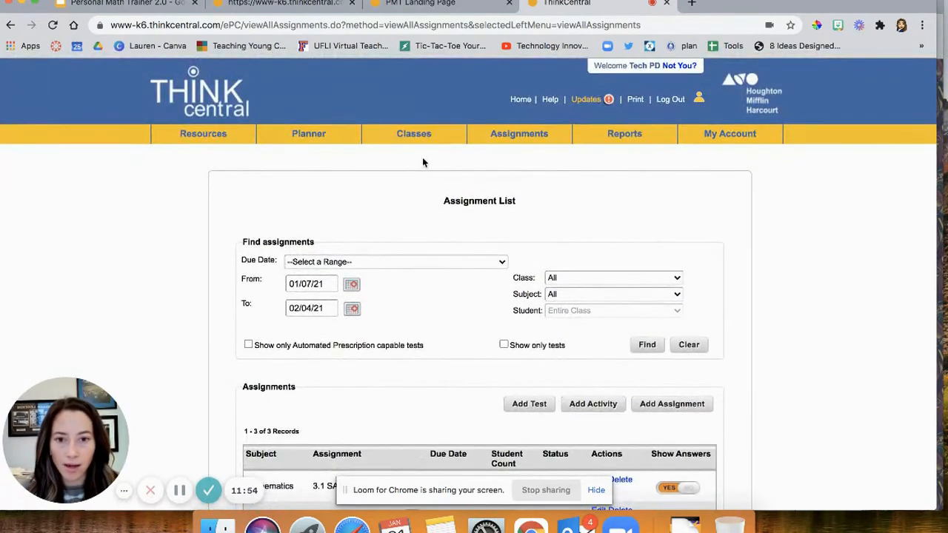
click(189, 90)
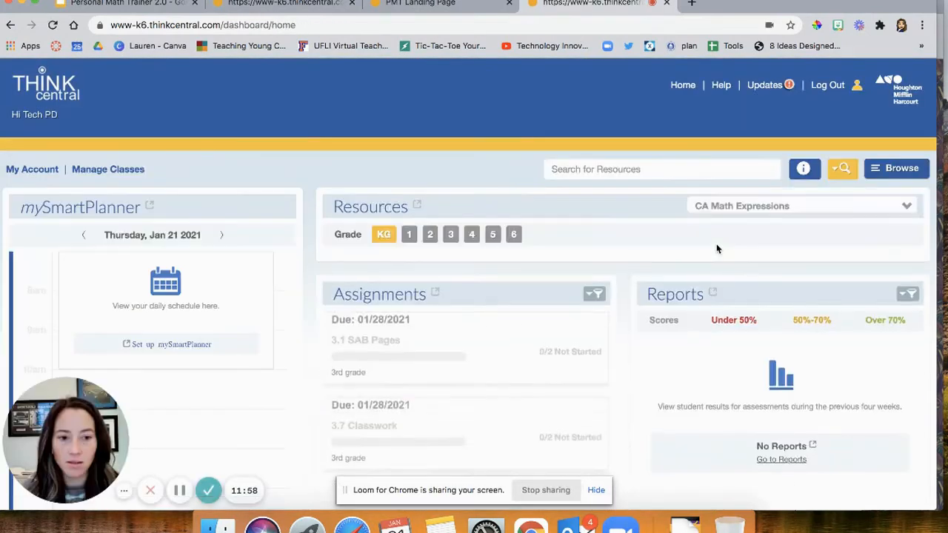
click(450, 234)
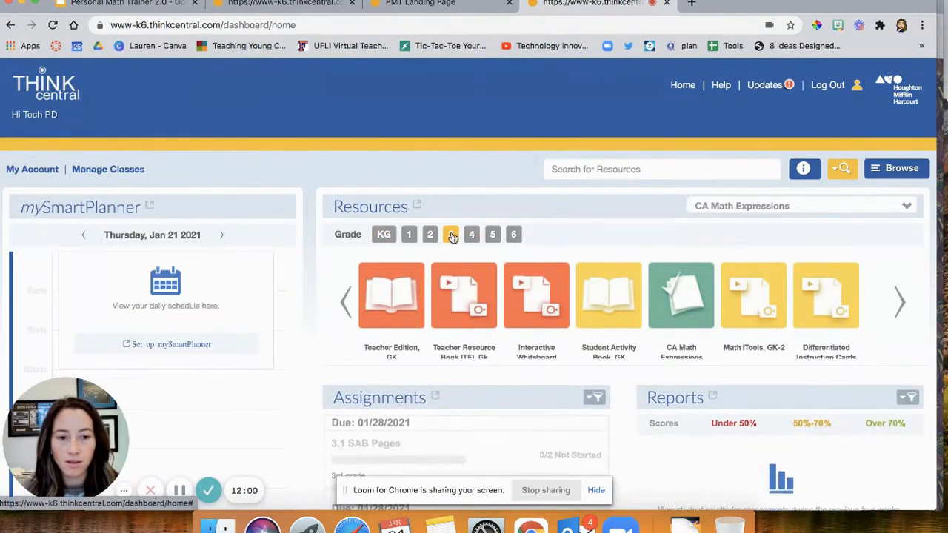
click(693, 299)
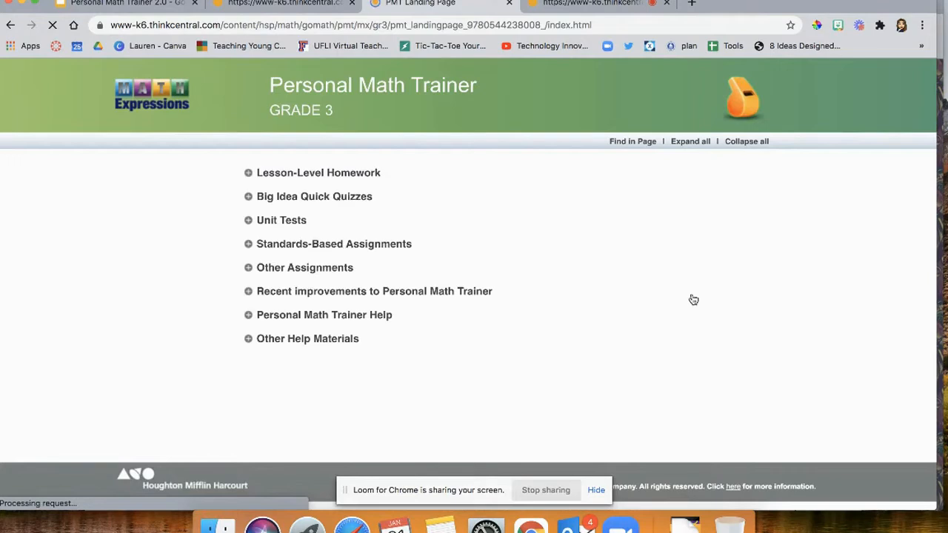
- Assign the Unit 2 homework Lesson 2.3 Multiply and Divide with 8, choosing to modify the resource first
click(297, 174)
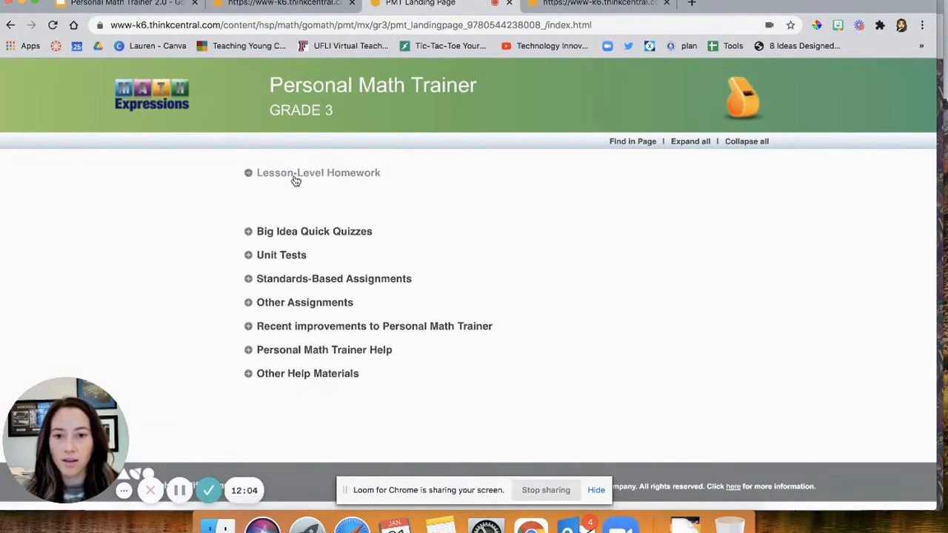
click(289, 215)
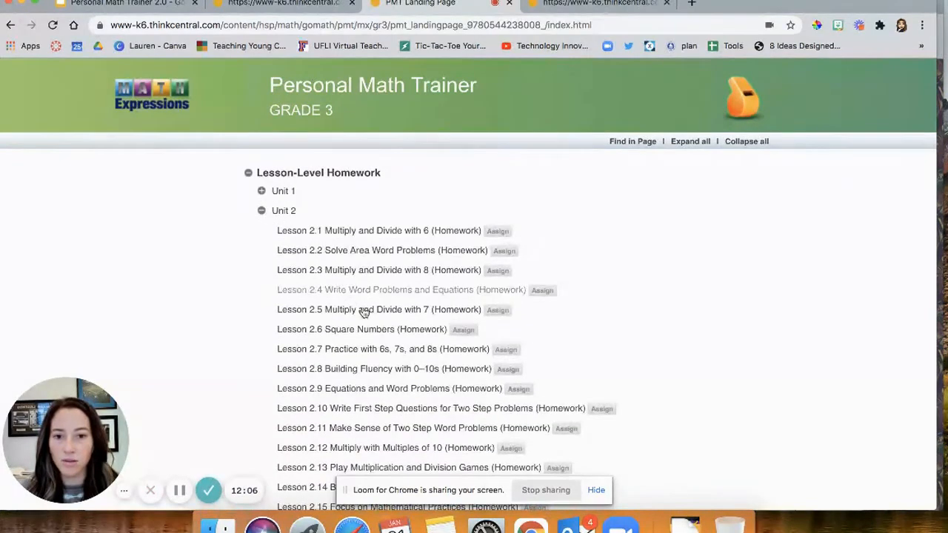
click(498, 271)
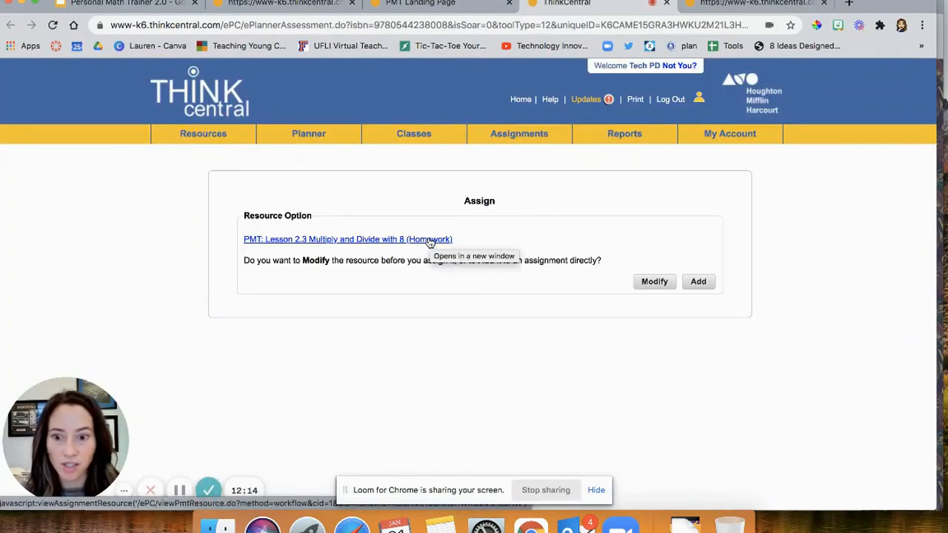
click(655, 283)
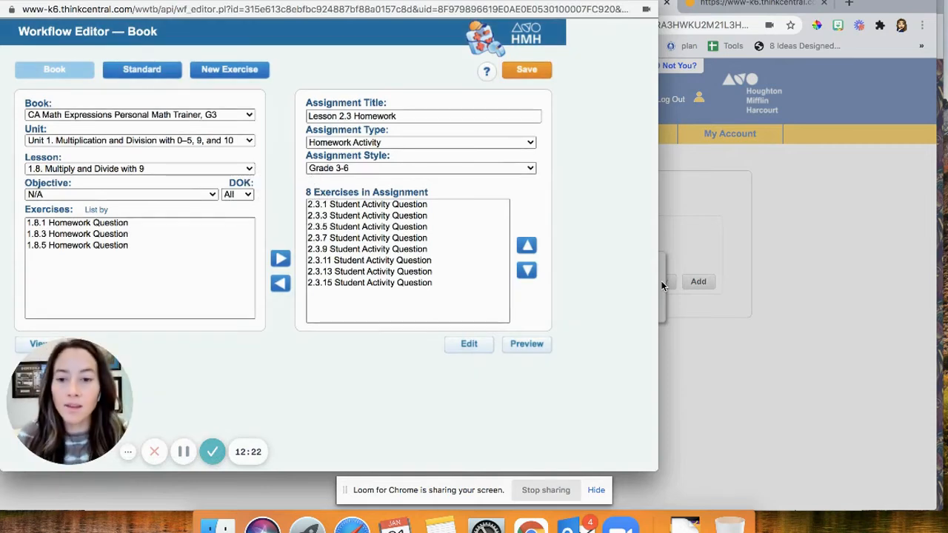
- Go through the exercises in the Lesson 2.3 Homework assignment one by one, from 2.3.1 to 2.3.15
click(404, 209)
key(Down)
key(Down)
key(Down)
key(Down)
key(Down)
key(Down)
key(Down)
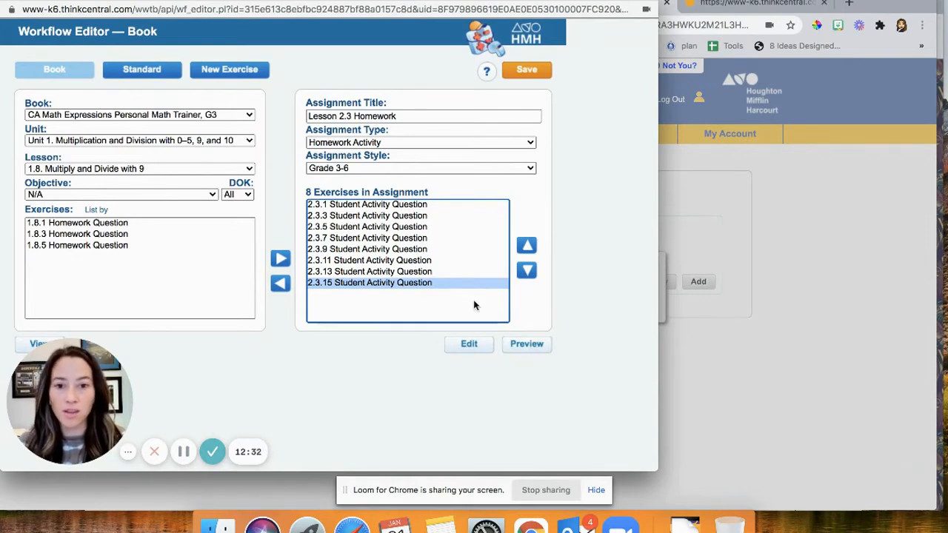
- Remove the 2.3.1 and 2.3.3 Student Activity Questions from the assignment
click(398, 207)
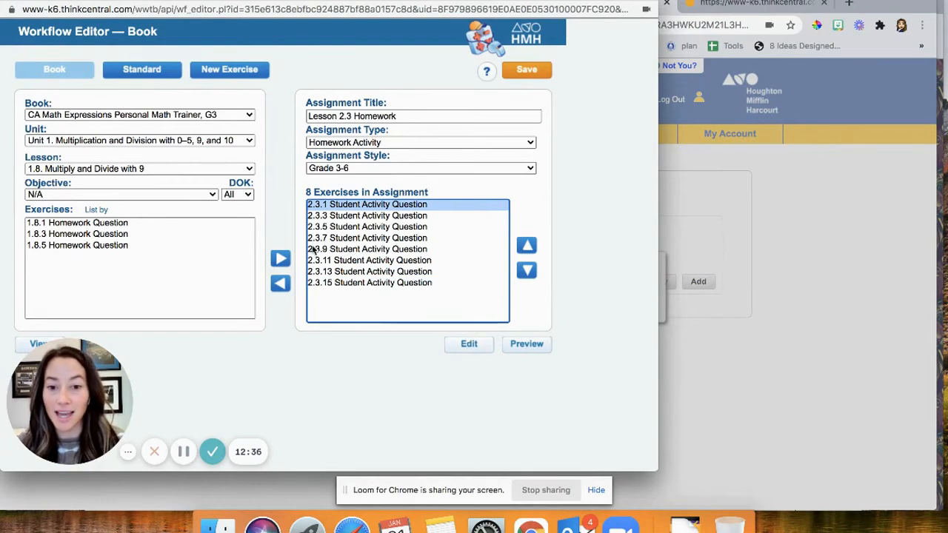
click(283, 286)
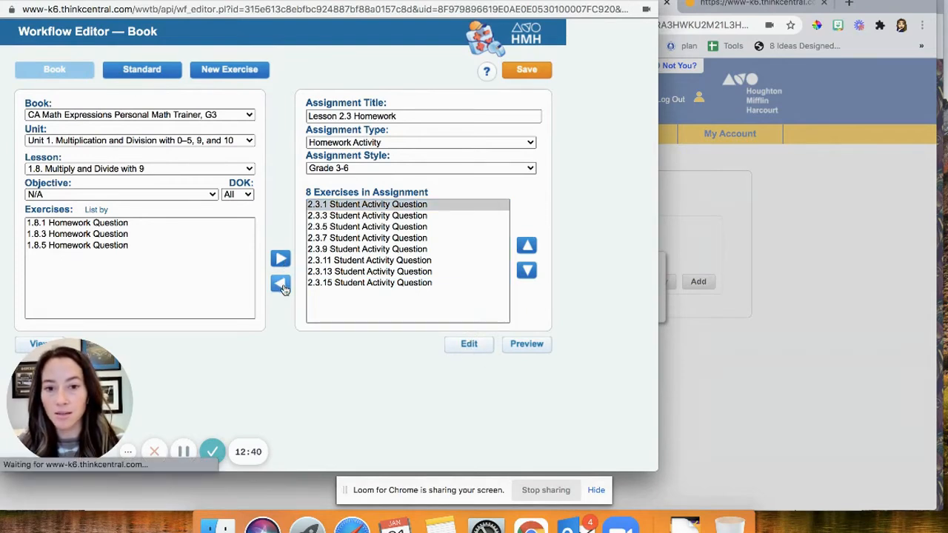
click(326, 207)
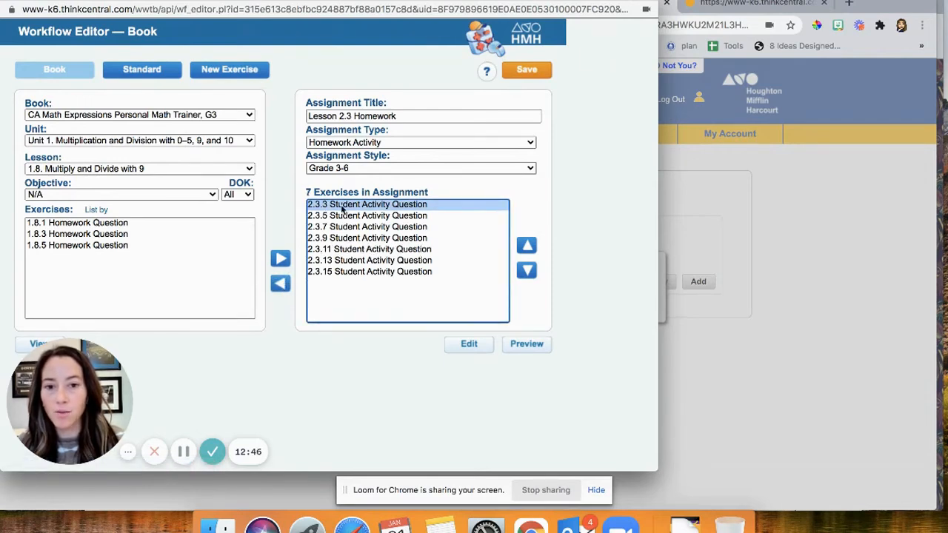
click(280, 284)
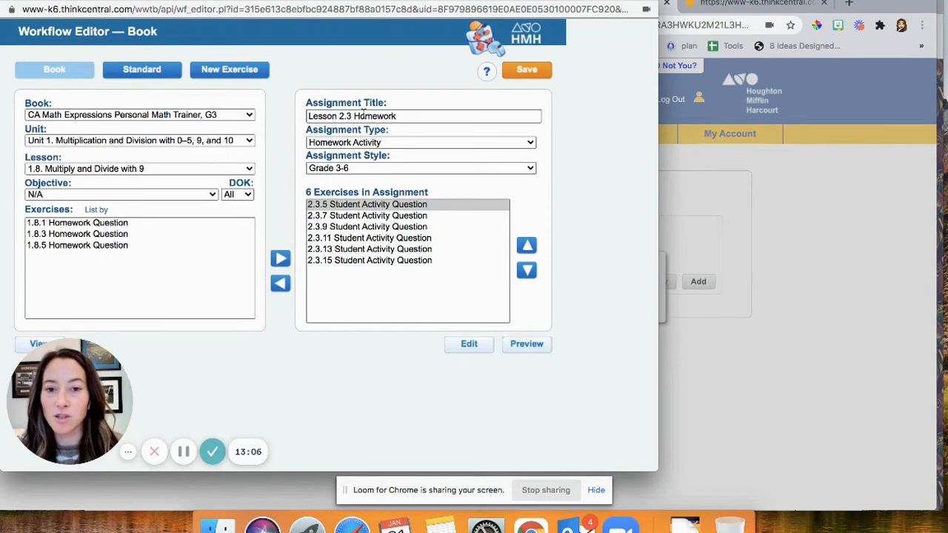
- Add the 2.2.19 Student Activity Question from Unit 2, Lesson 2.2 Solve Area Word Problems, to the assignment
click(195, 144)
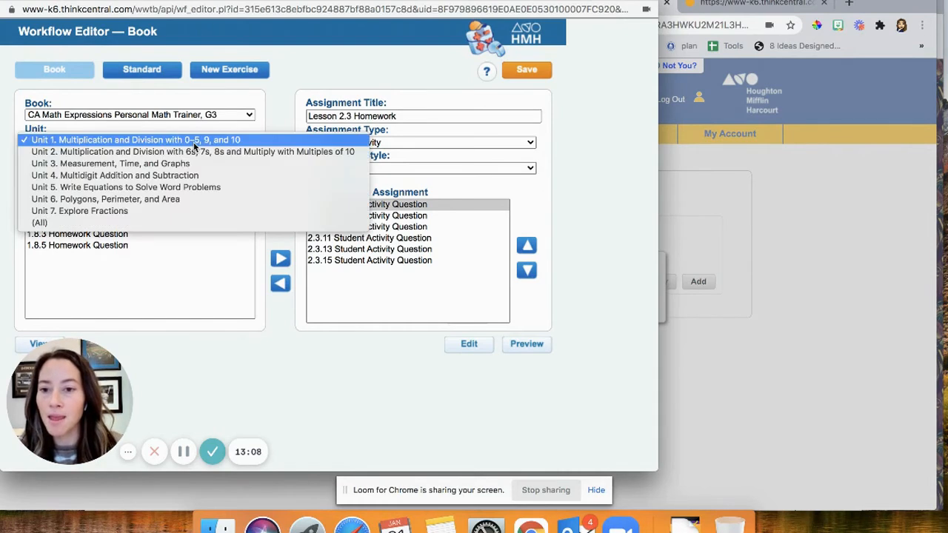
click(196, 151)
click(183, 169)
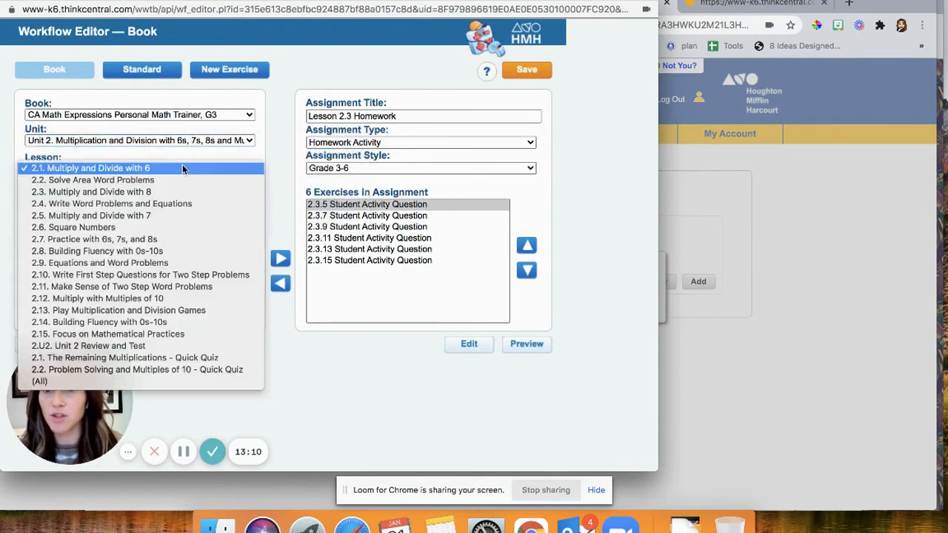
click(182, 181)
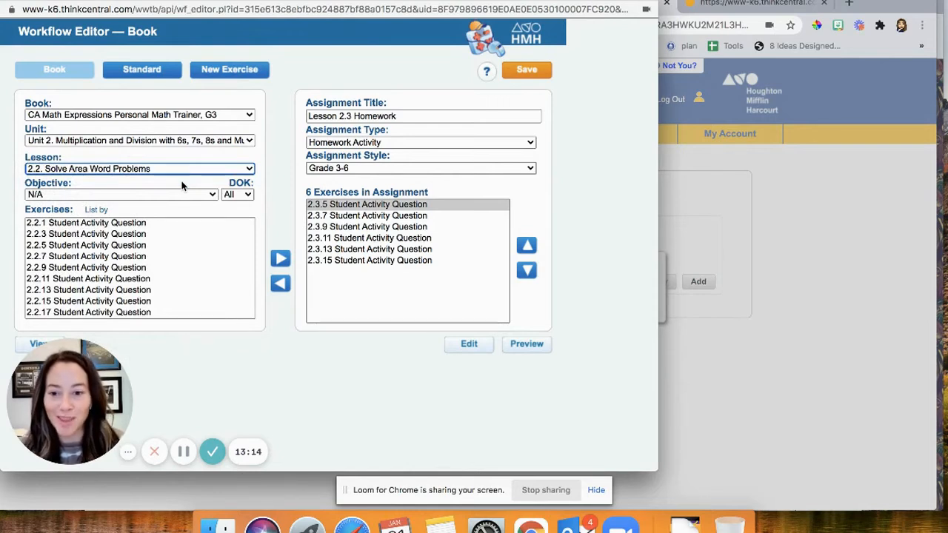
click(123, 257)
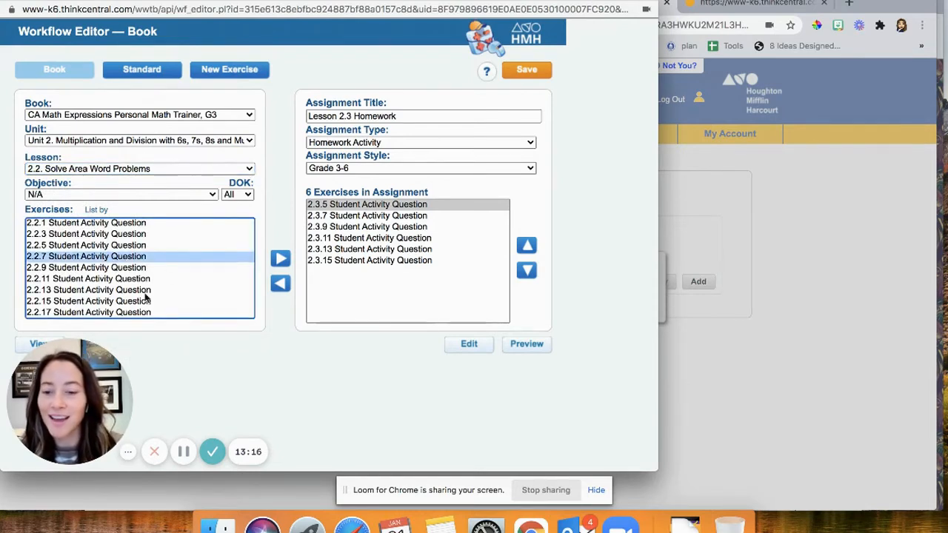
scroll(146, 299, down, 2)
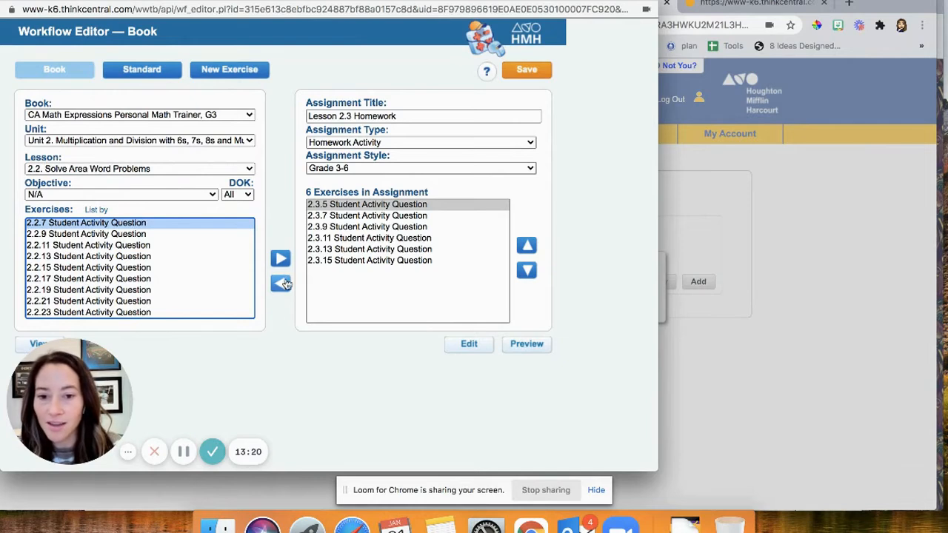
click(97, 291)
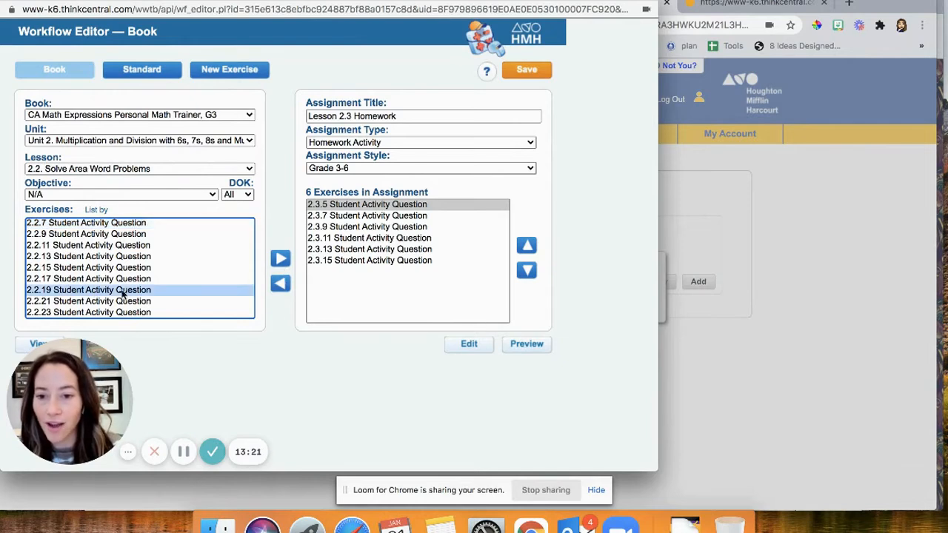
click(280, 262)
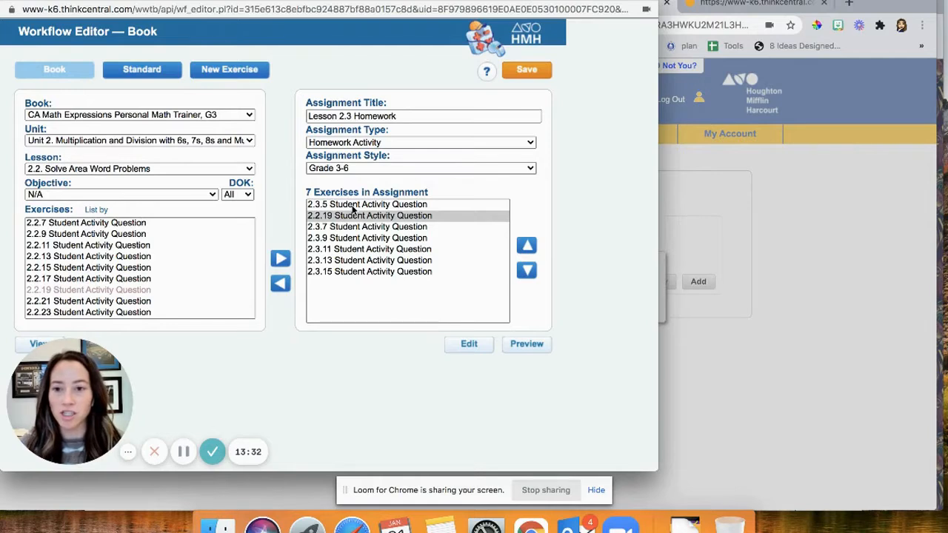
click(239, 115)
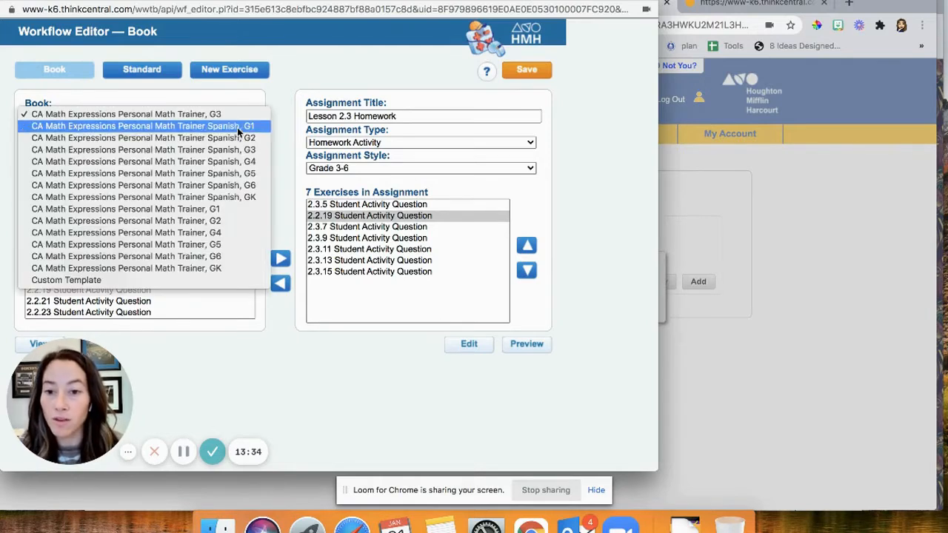
click(279, 203)
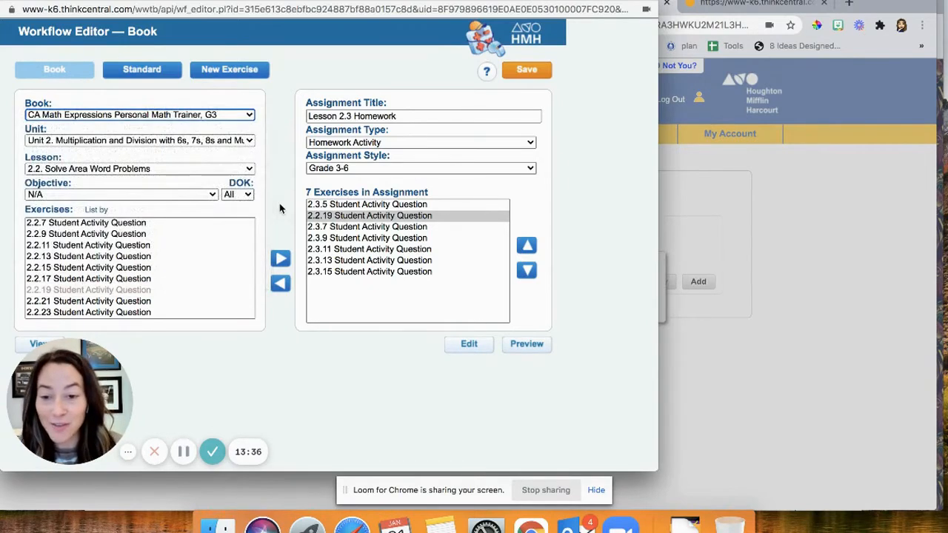
click(190, 141)
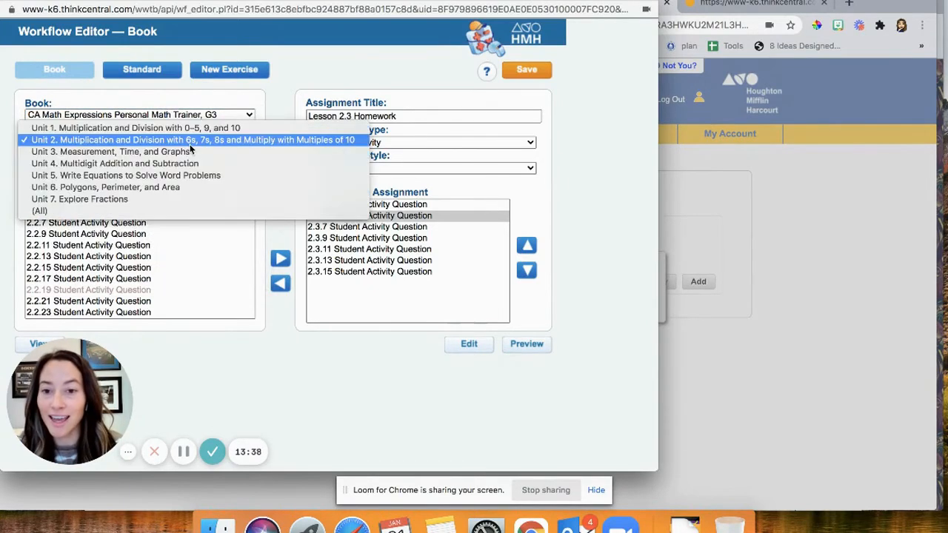
click(173, 101)
- List exercises by standard for the Geometry domain, under the cluster Reason with shapes and their attributes
click(157, 77)
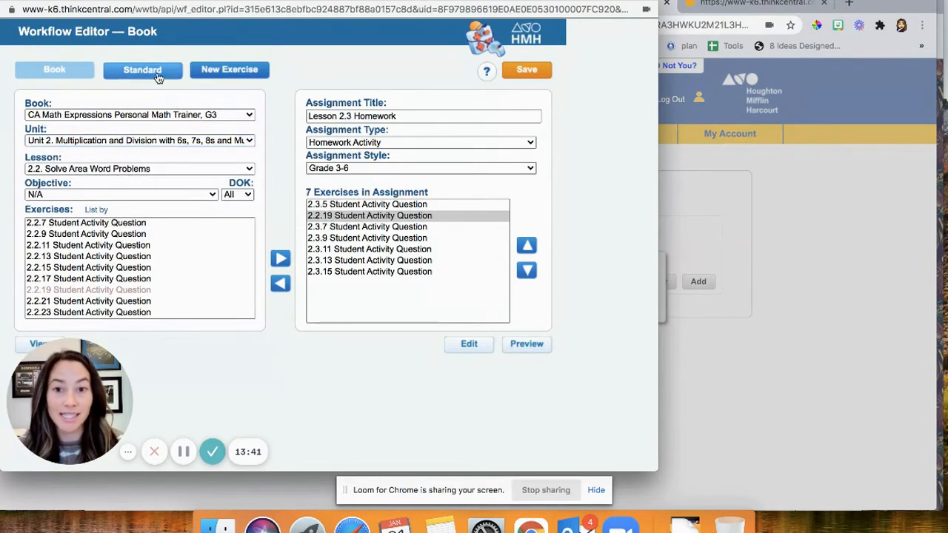
click(160, 140)
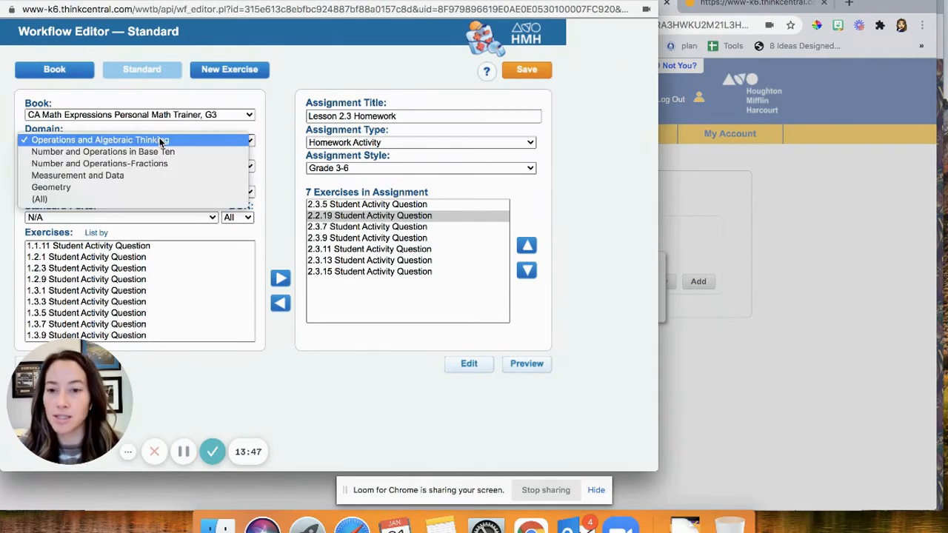
click(145, 192)
click(134, 170)
click(134, 167)
- Add the 6.2.3 Student Activity Question from the Geometry exercises to the assignment
click(131, 268)
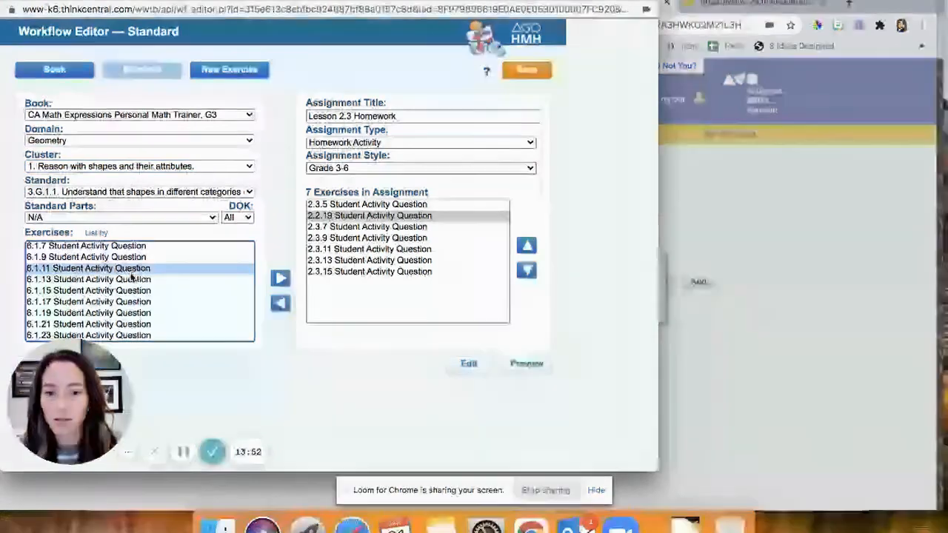
click(98, 303)
scroll(126, 307, down, 3)
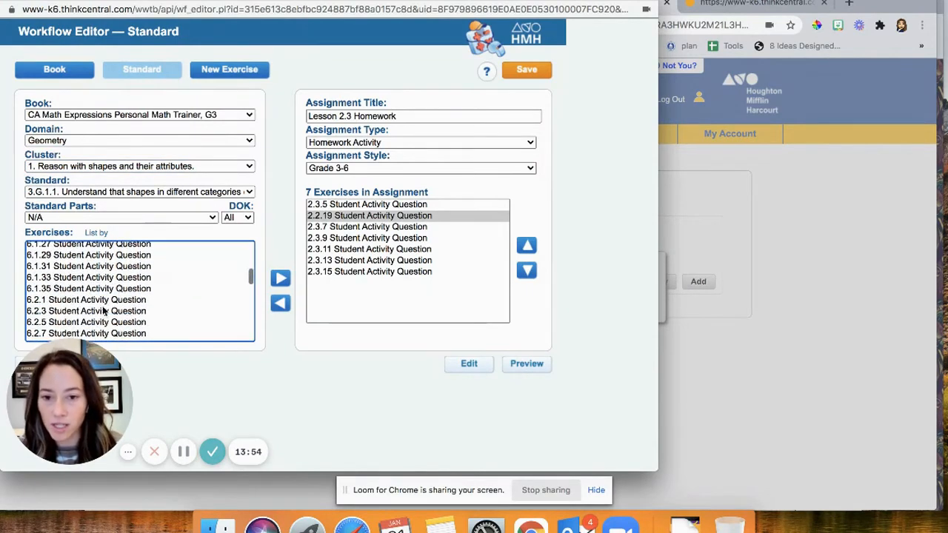
click(128, 311)
click(280, 280)
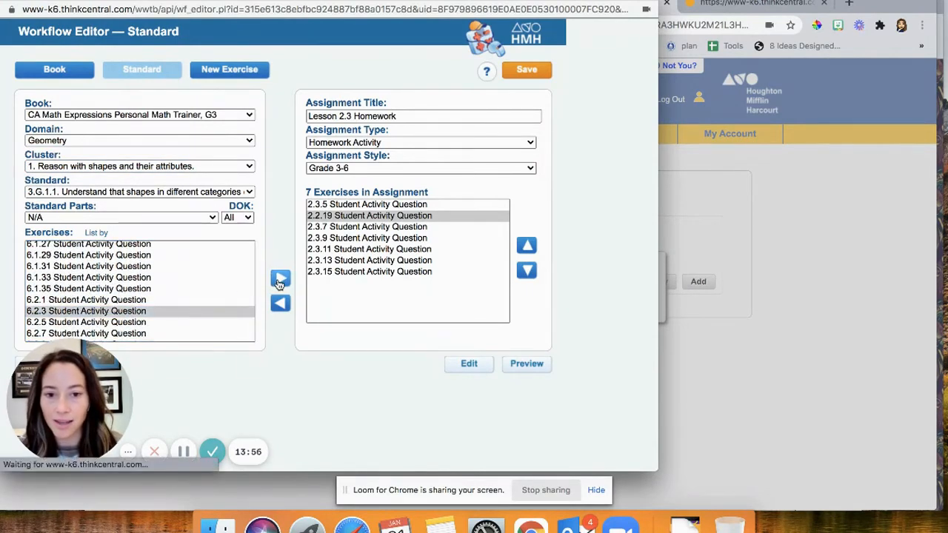
- Save the modified Lesson 2.3 Homework and review the Add Activity settings, including the adaptive workflow options
click(531, 70)
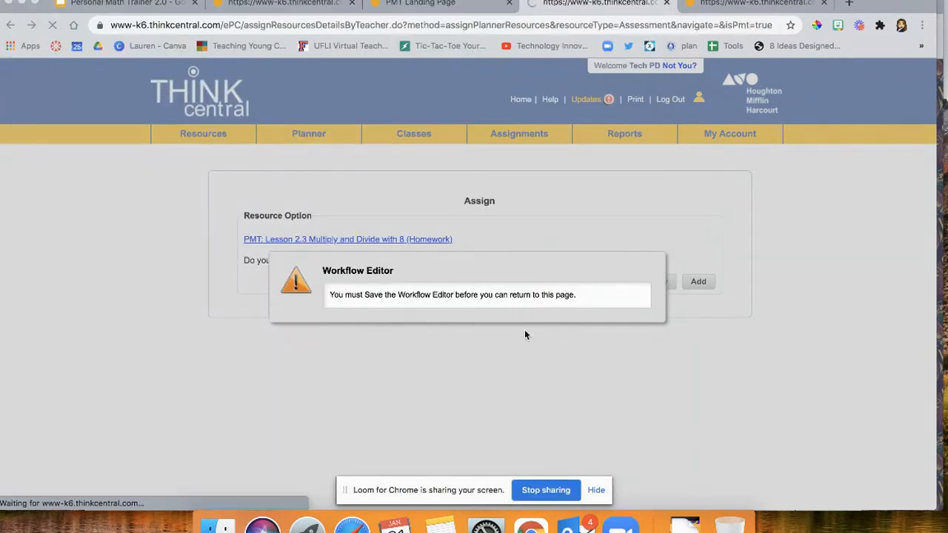
scroll(553, 314, down, 10)
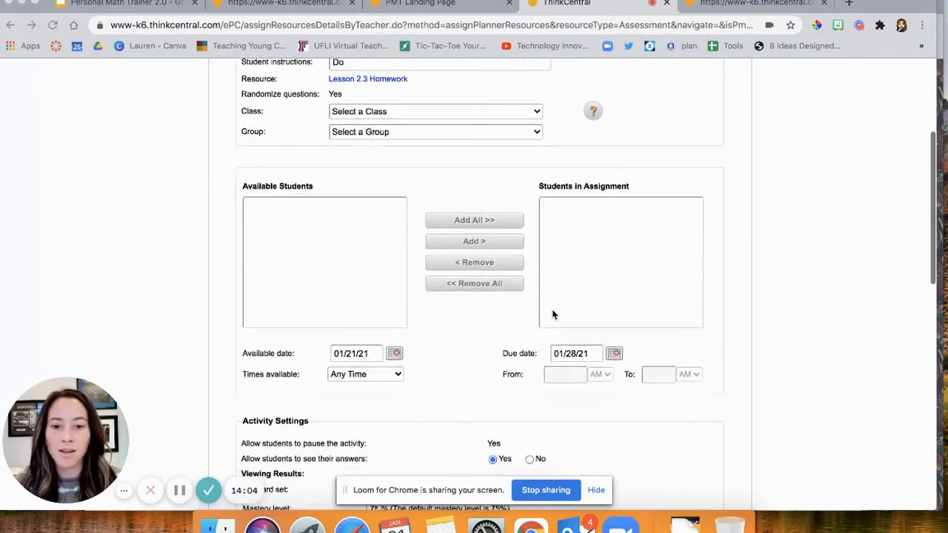
scroll(553, 315, up, 1)
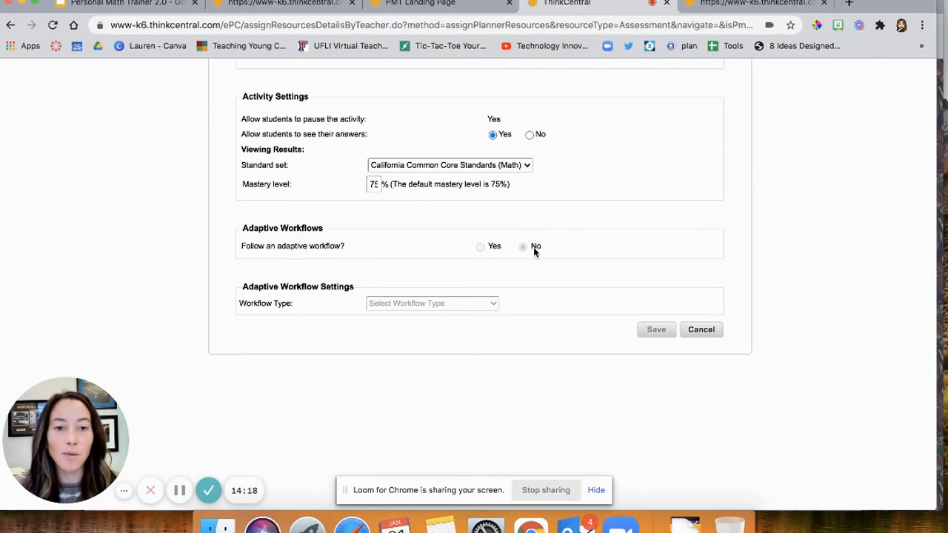
scroll(535, 252, up, 10)
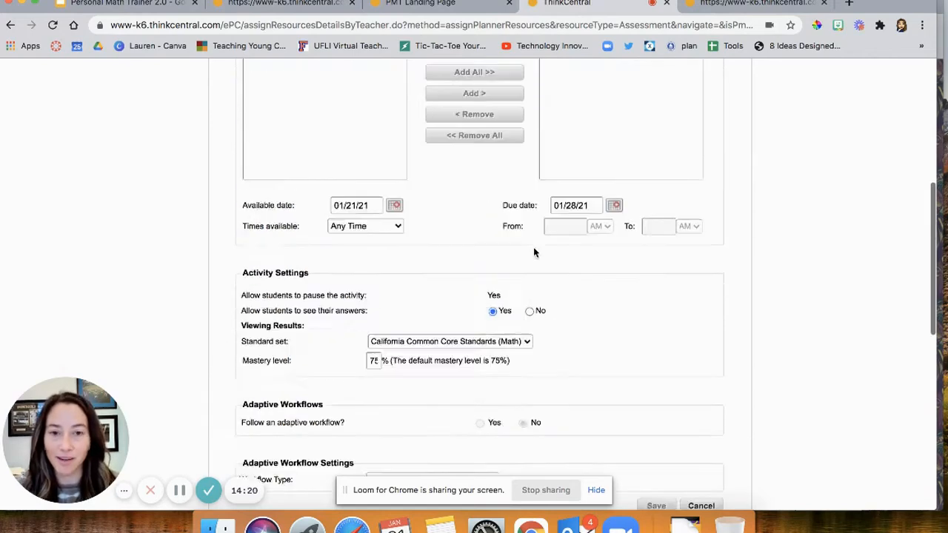
scroll(535, 252, up, 3)
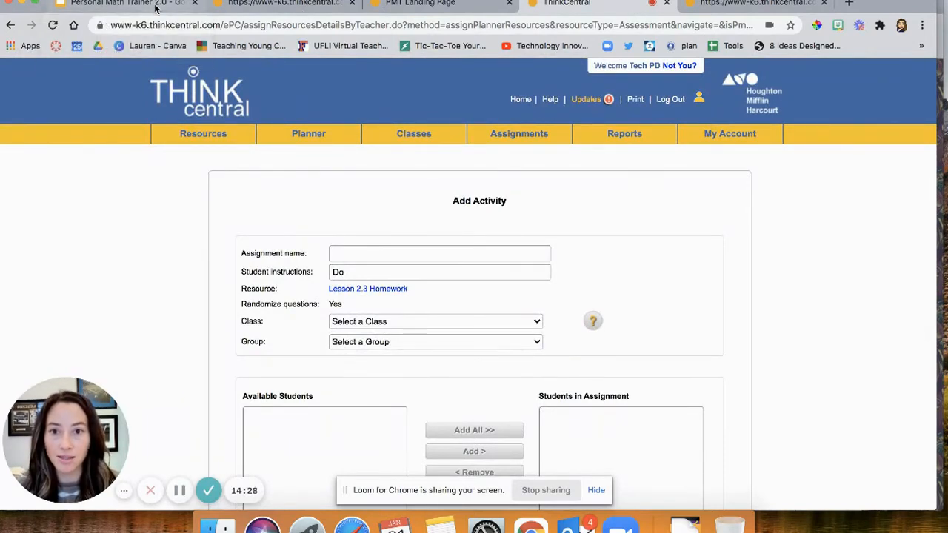
- Switch to the Personal Math Trainer 2.0 presentation in Google Slides and present it from the "How might you use PMT in your classroom?" slide
click(155, 7)
scroll(113, 364, down, 2)
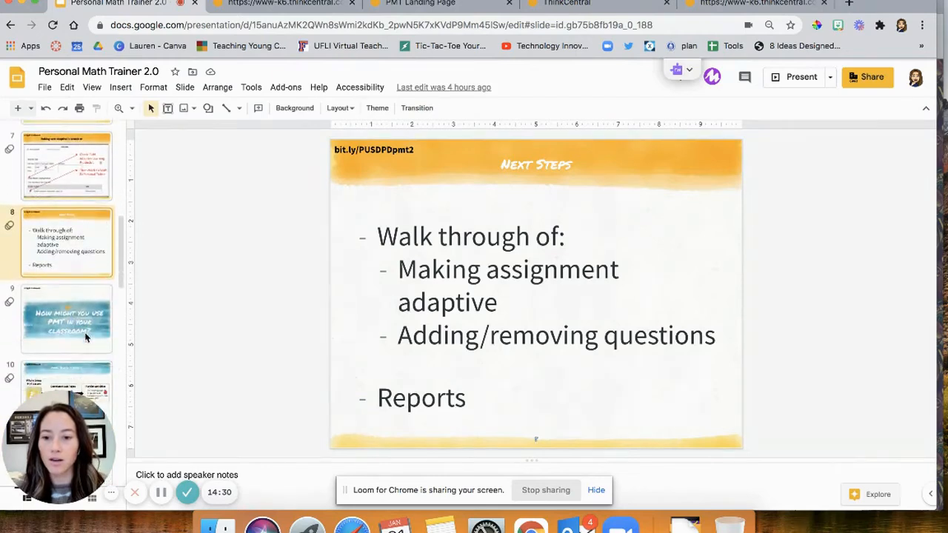
click(82, 333)
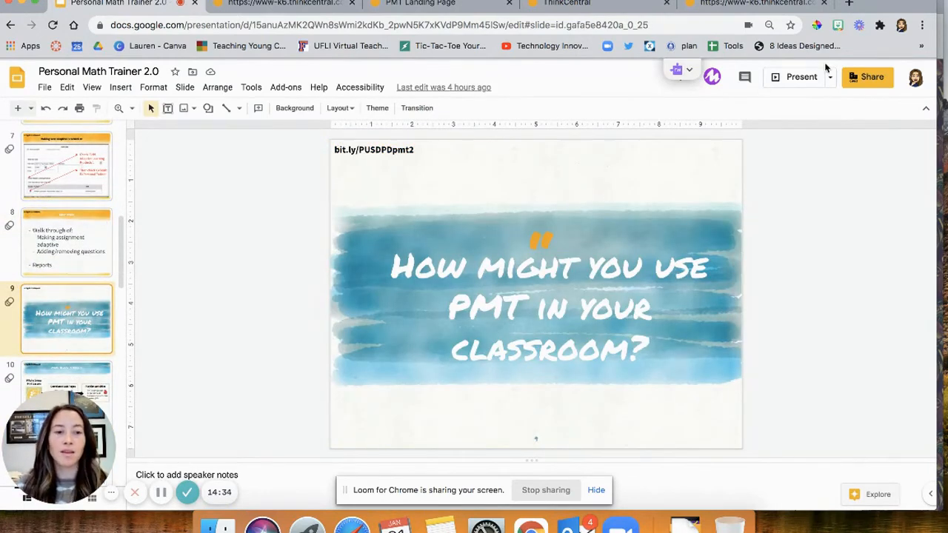
click(800, 83)
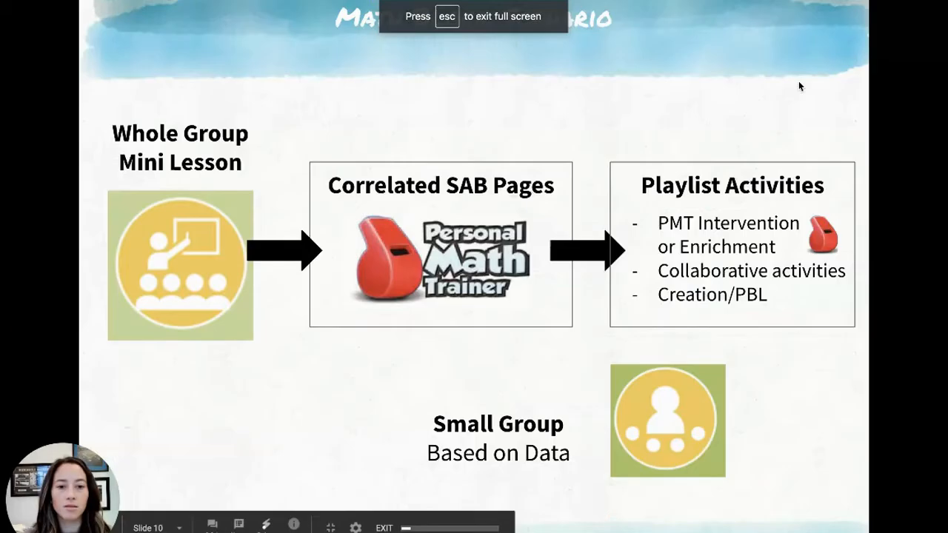